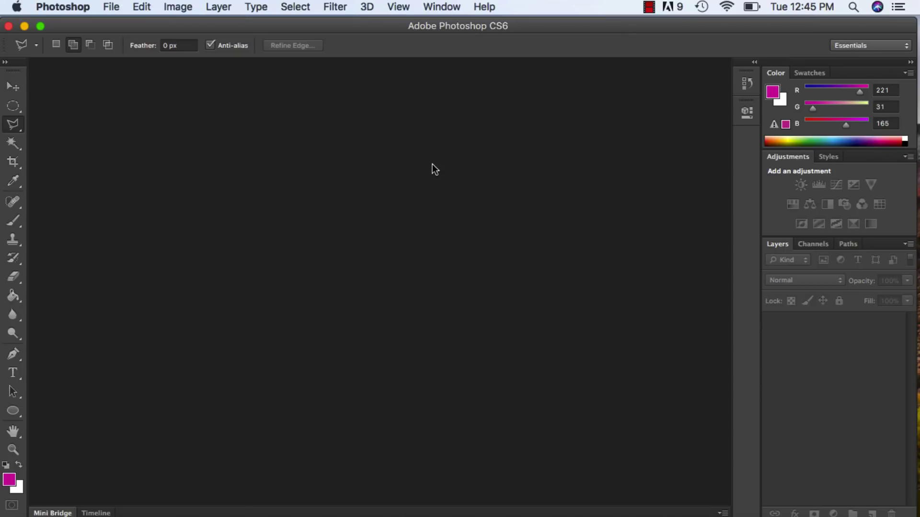
Open teeth.jpg, redflower.jpg, hat.jpg and donkey.jpg together as separate documents
{"action": "left_click", "coordinate": [122, 8]}
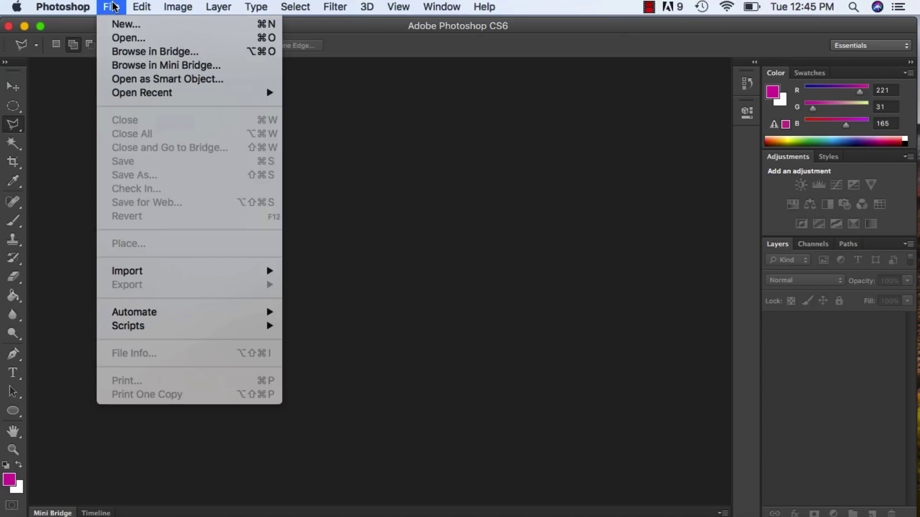
{"action": "left_click", "coordinate": [126, 36]}
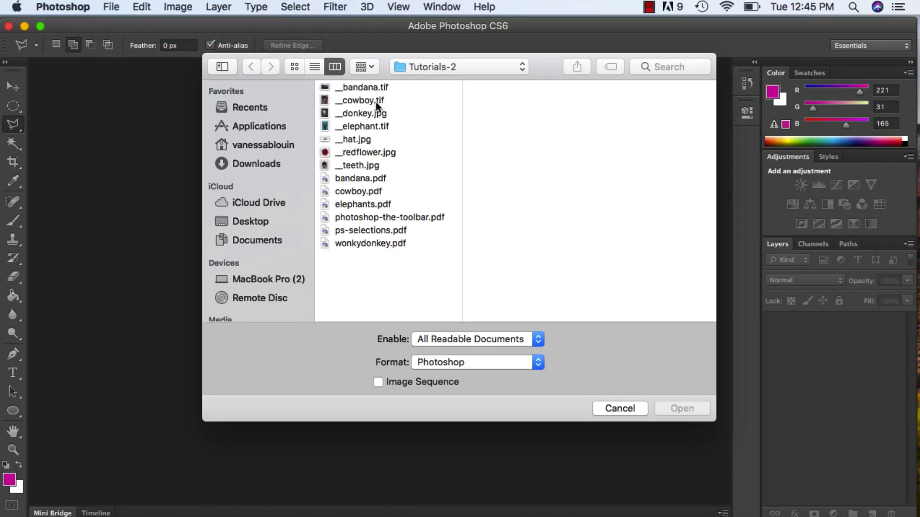
{"action": "left_click", "coordinate": [361, 165]}
{"action": "left_click", "coordinate": [369, 151], "text": "shift"}
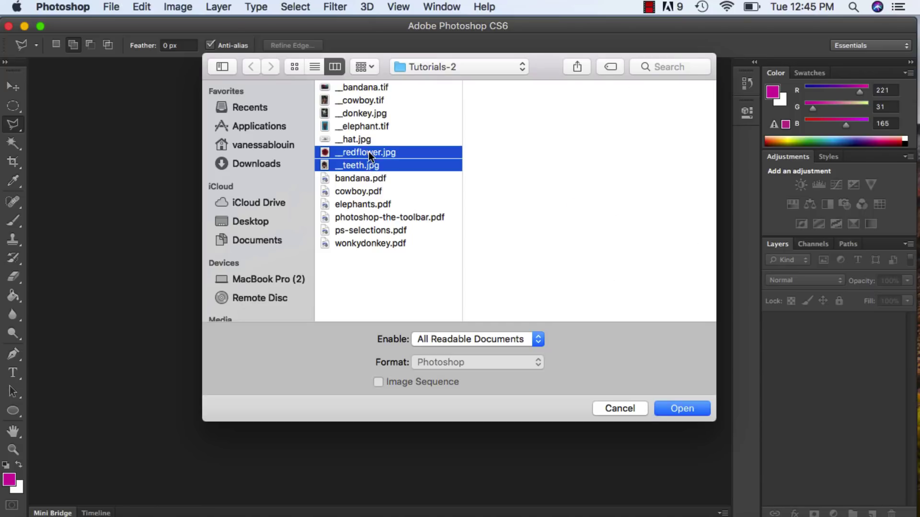
{"action": "left_click", "coordinate": [363, 139], "text": "shift"}
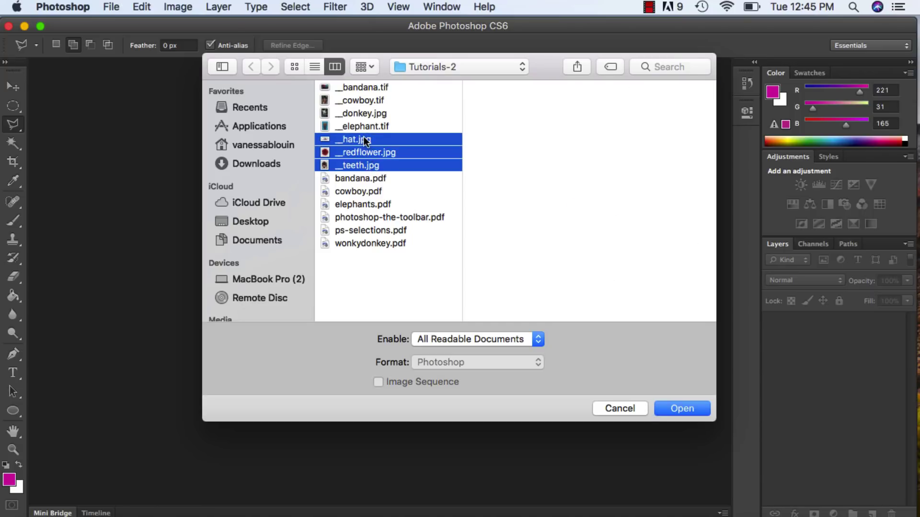
{"action": "left_click", "coordinate": [378, 115], "text": "super"}
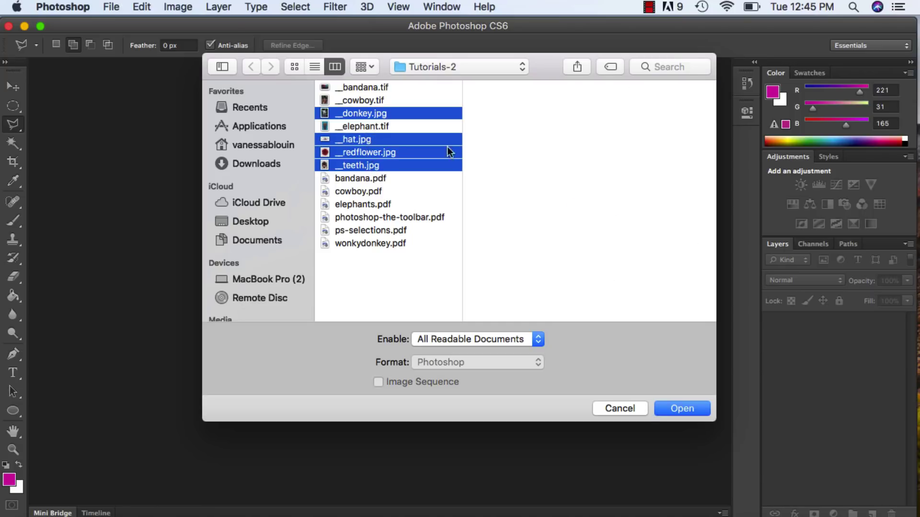
{"action": "left_click", "coordinate": [683, 409]}
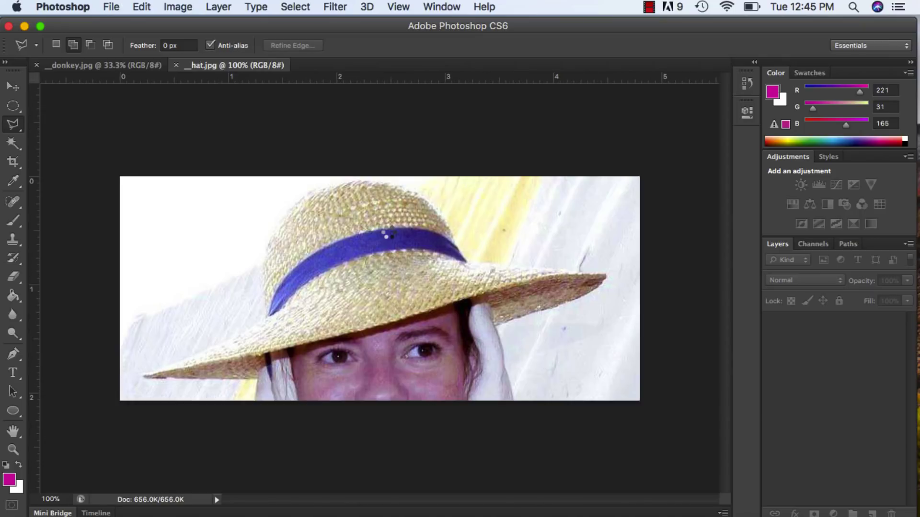
Cycle through the donkey, hat, red flower and teeth tabs, ending on donkey.jpg
{"action": "left_click", "coordinate": [138, 65]}
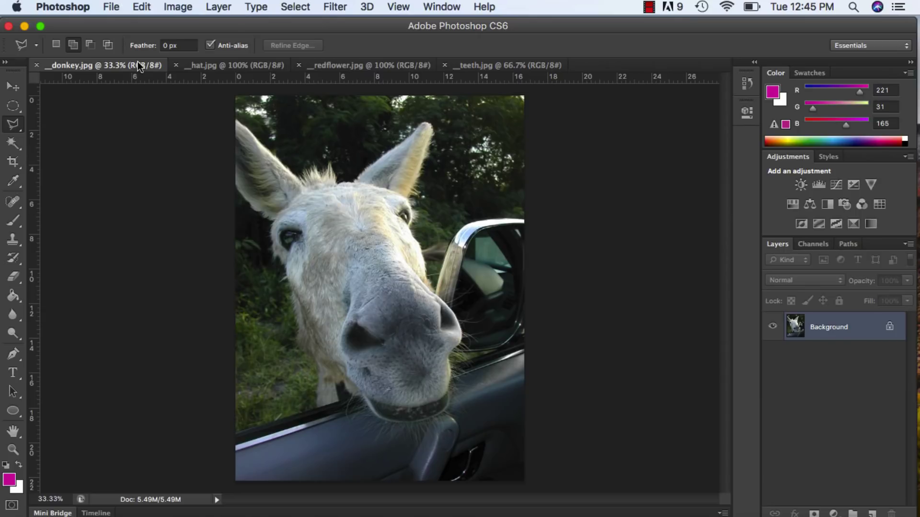
{"action": "left_click", "coordinate": [227, 65]}
{"action": "left_click", "coordinate": [373, 63]}
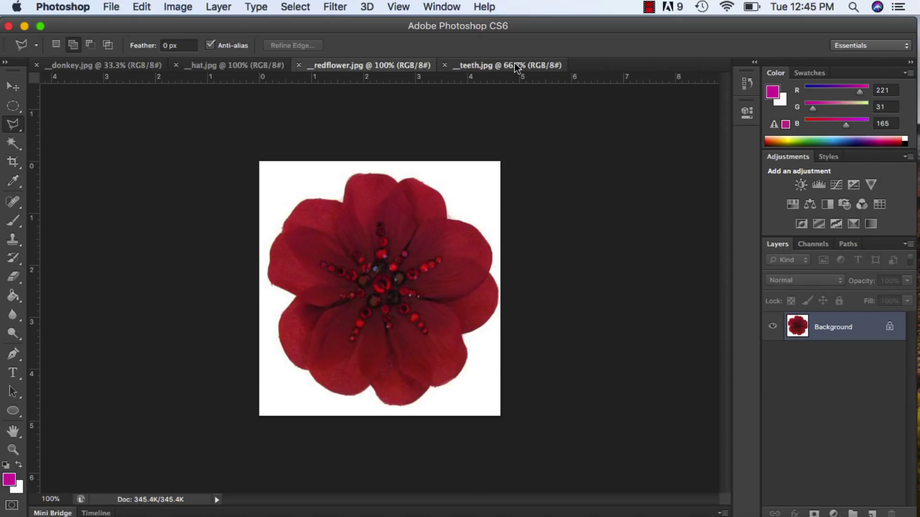
{"action": "left_click", "coordinate": [514, 63]}
{"action": "left_click", "coordinate": [140, 66]}
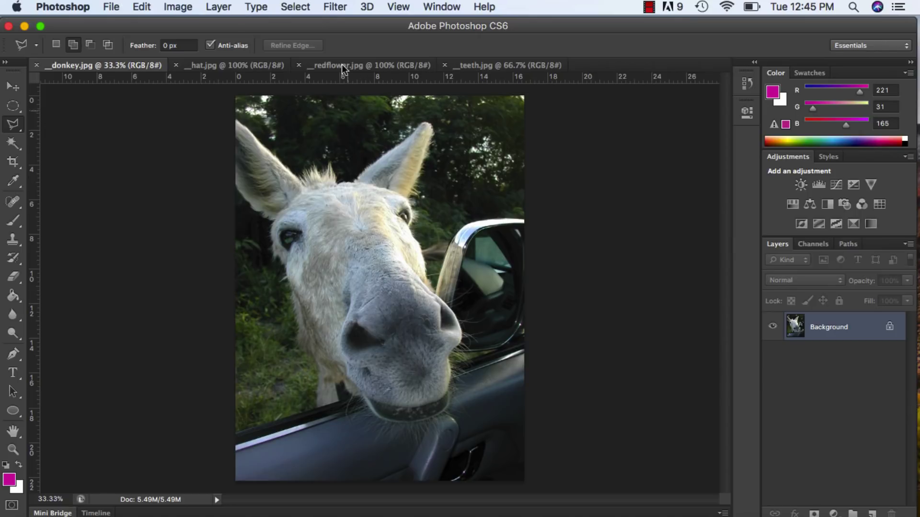
Open Liquify and set the Bloat Tool to a brush size of 200
{"action": "left_click", "coordinate": [334, 7]}
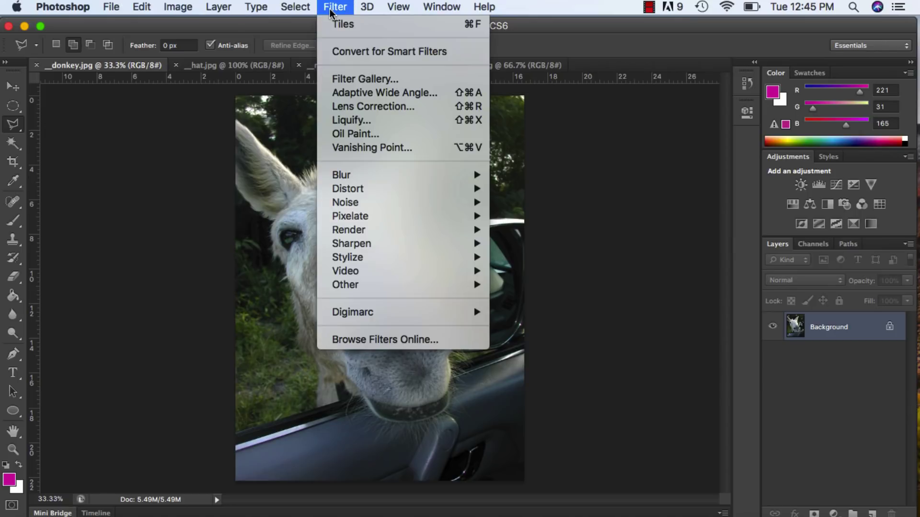
{"action": "left_click", "coordinate": [359, 120]}
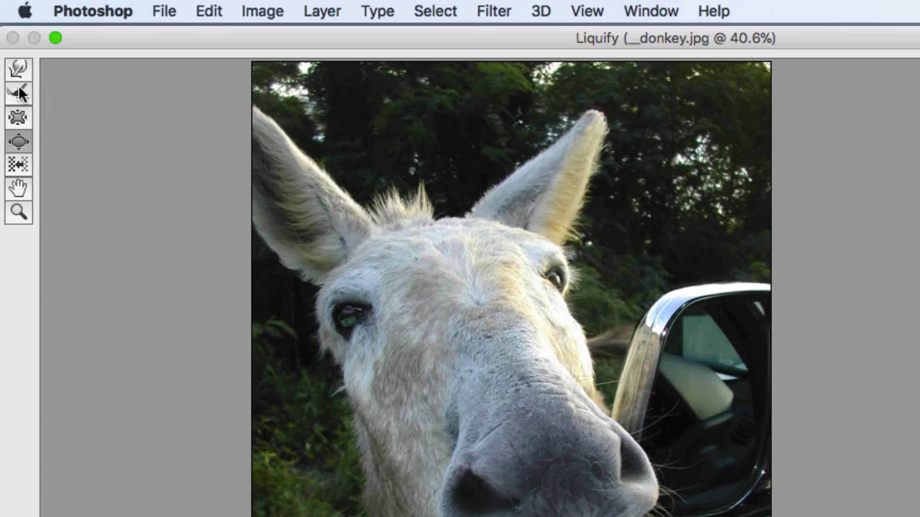
{"action": "left_click", "coordinate": [22, 141]}
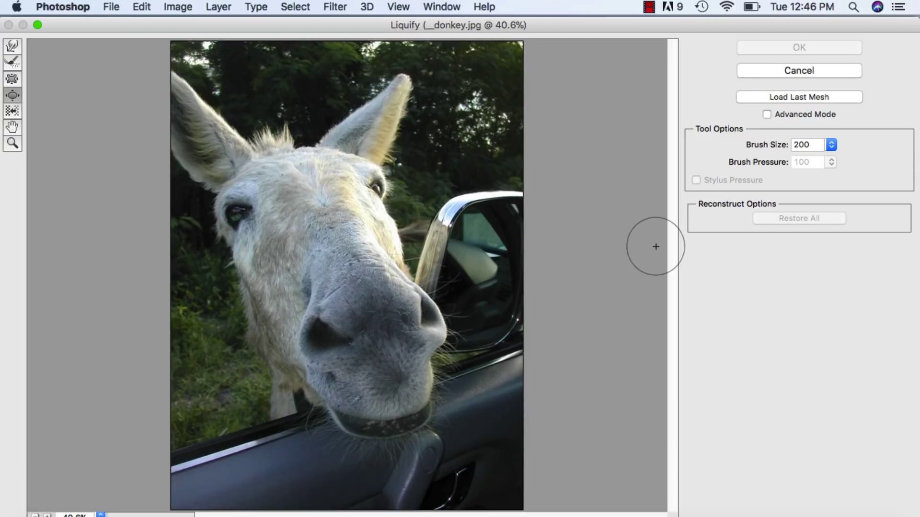
{"action": "left_click", "coordinate": [832, 144]}
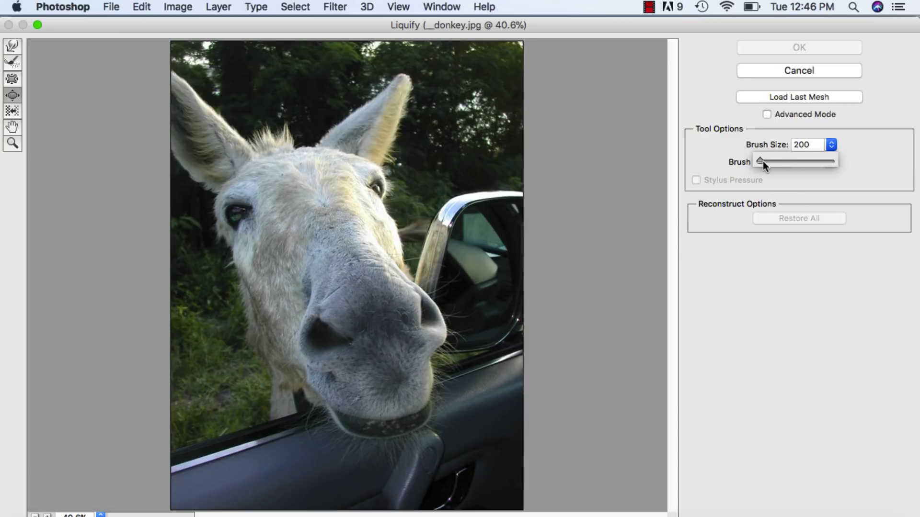
{"action": "left_click_drag", "start_coordinate": [762, 161], "coordinate": [755, 161]}
{"action": "left_click", "coordinate": [763, 145]}
{"action": "type", "text": "20"}
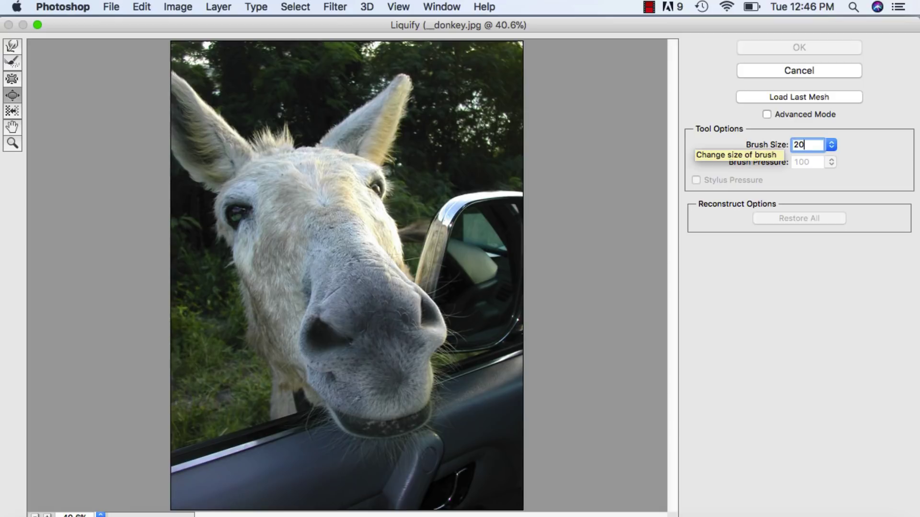
{"action": "key", "text": "Return"}
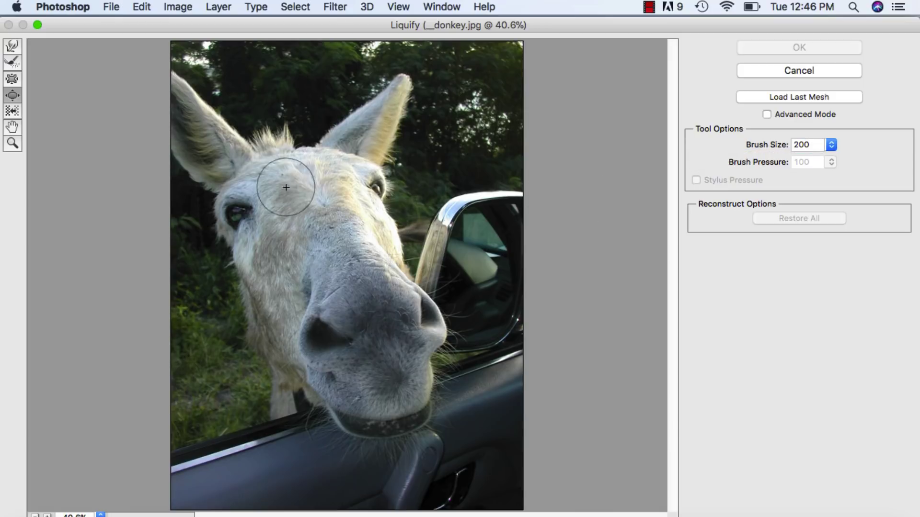
Bloat the donkey's left and right eyes, then apply the Liquify filter
{"action": "left_click_drag", "start_coordinate": [240, 225], "coordinate": [235, 212]}
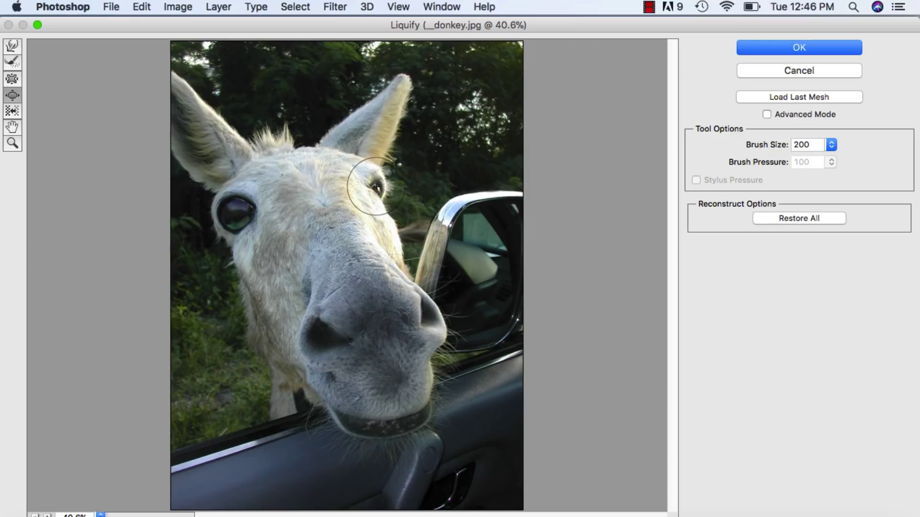
{"action": "left_click_drag", "start_coordinate": [376, 187], "coordinate": [377, 187]}
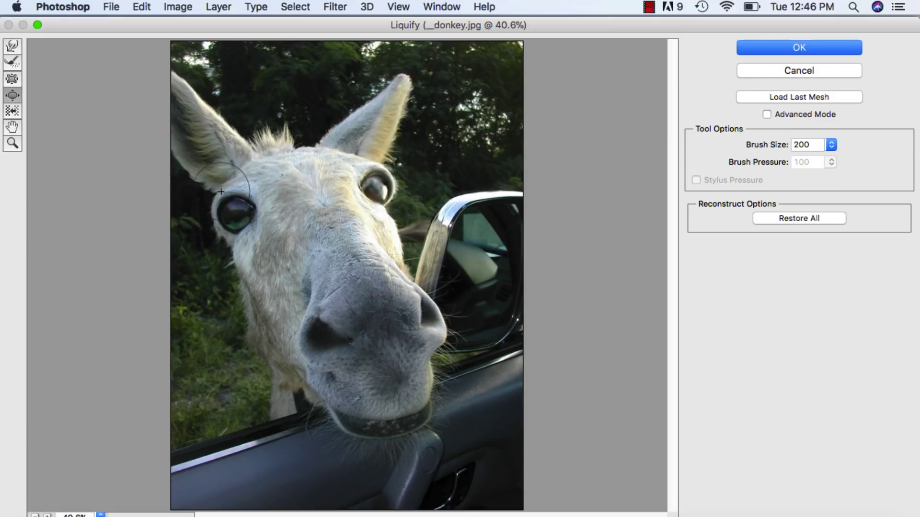
{"action": "left_click_drag", "start_coordinate": [235, 211], "coordinate": [238, 216]}
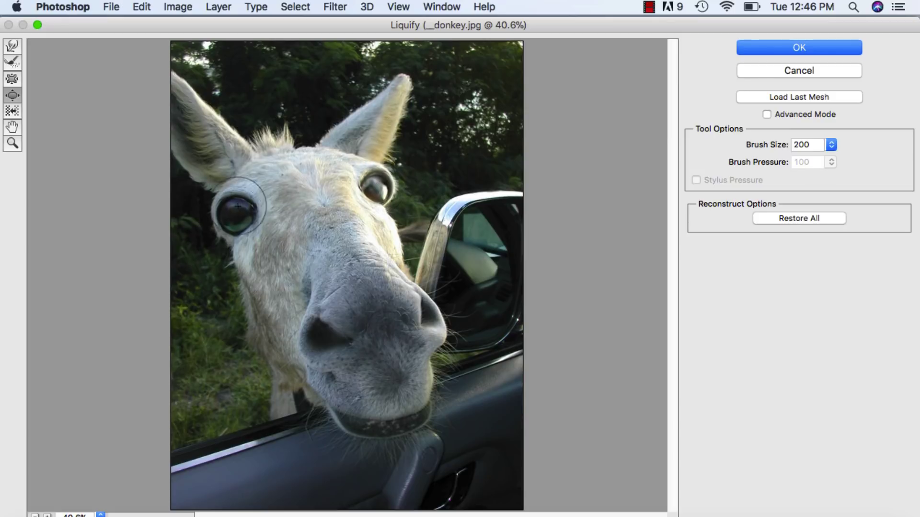
{"action": "left_click", "coordinate": [779, 45]}
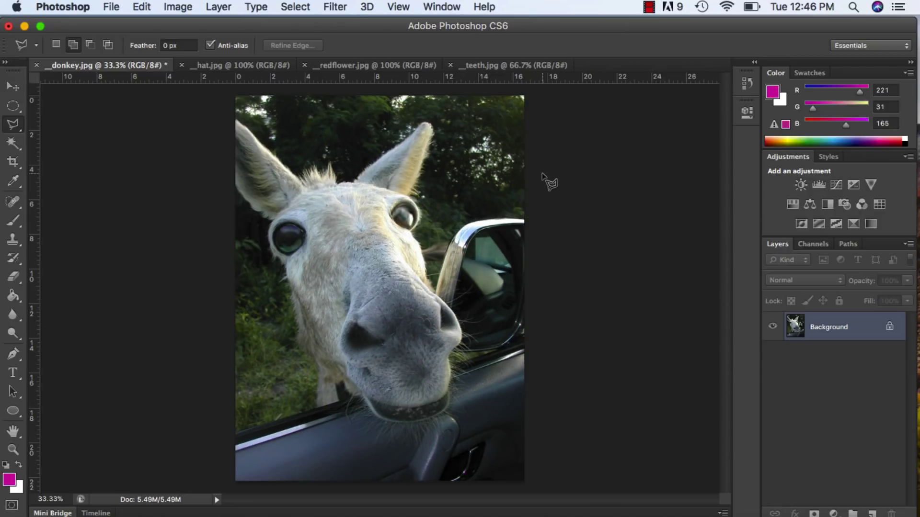
Switch to teeth.jpg and zoom in twice on the teeth
{"action": "left_click", "coordinate": [488, 65]}
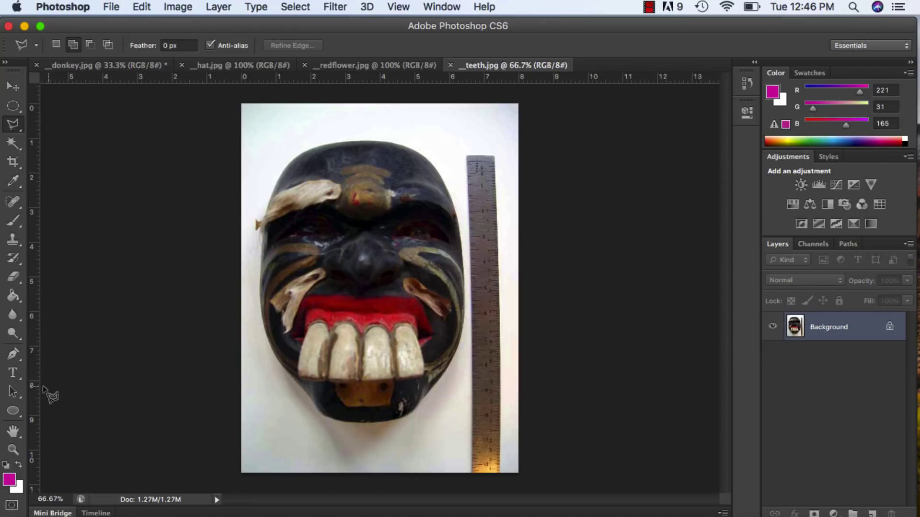
{"action": "left_click", "coordinate": [14, 449]}
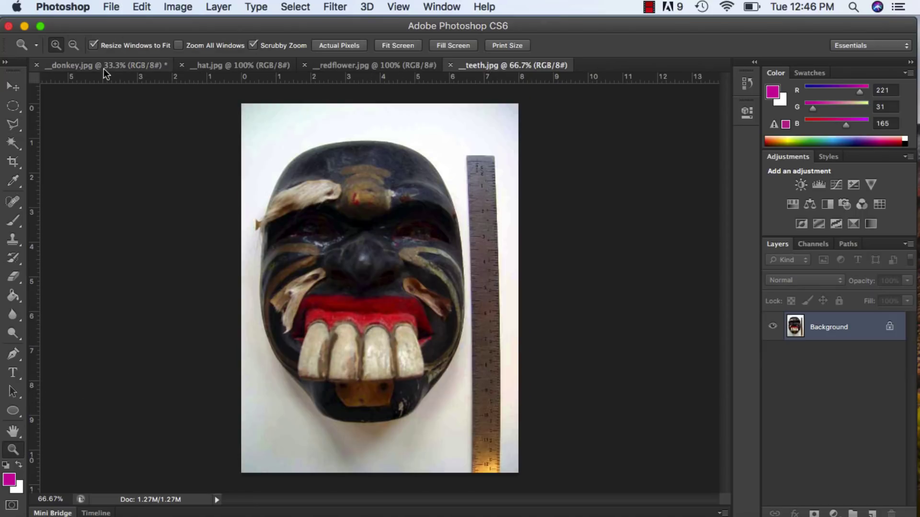
{"action": "left_click", "coordinate": [357, 349]}
{"action": "left_click", "coordinate": [357, 350]}
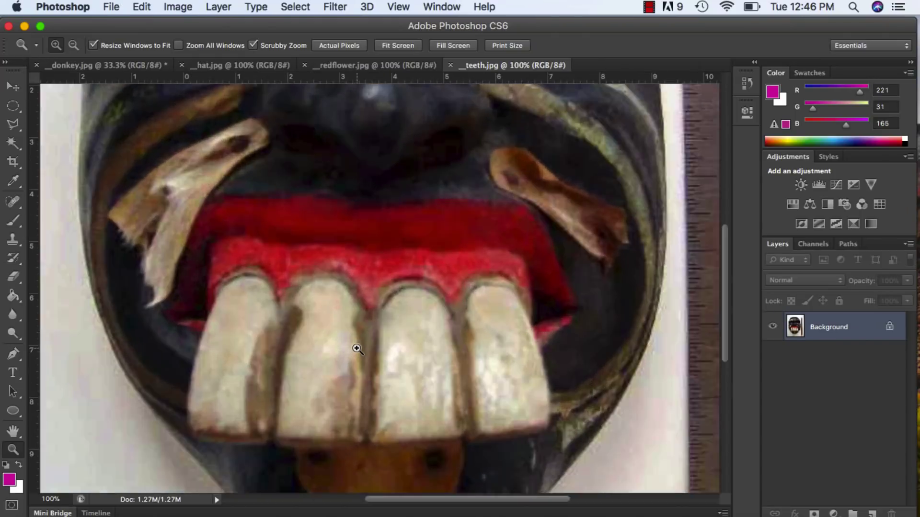
Trace the four teeth and red gum with the Polygonal Lasso and copy the selection
{"action": "key", "text": "l"}
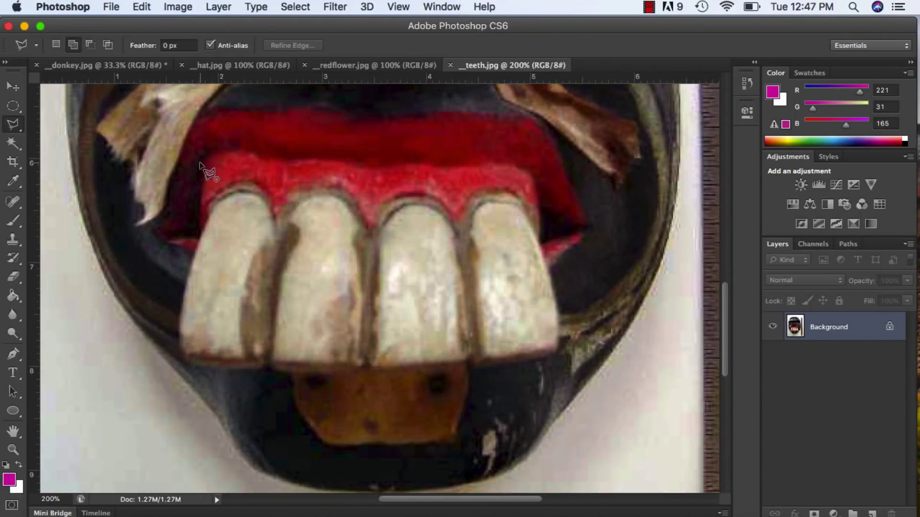
{"action": "left_click", "coordinate": [201, 162]}
{"action": "left_click", "coordinate": [234, 149]}
{"action": "left_click", "coordinate": [265, 157]}
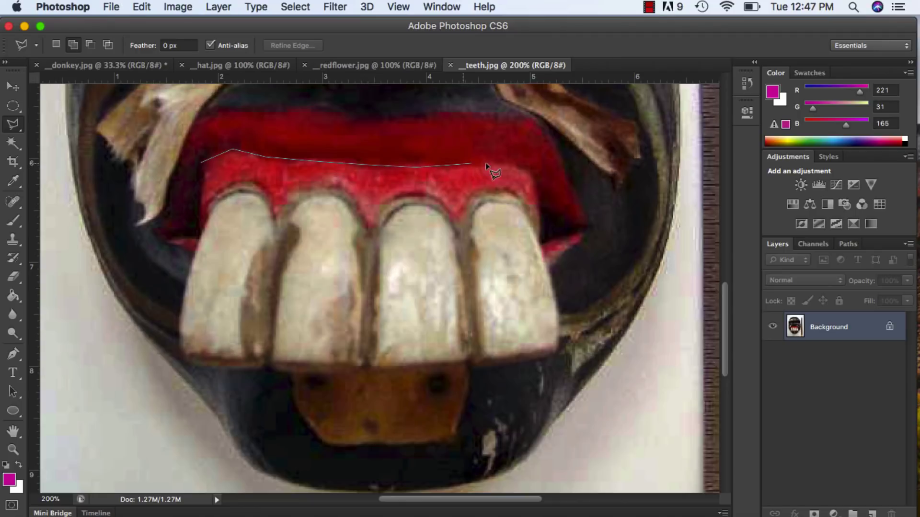
{"action": "left_click", "coordinate": [543, 188]}
{"action": "left_click", "coordinate": [540, 238]}
{"action": "left_click", "coordinate": [557, 349]}
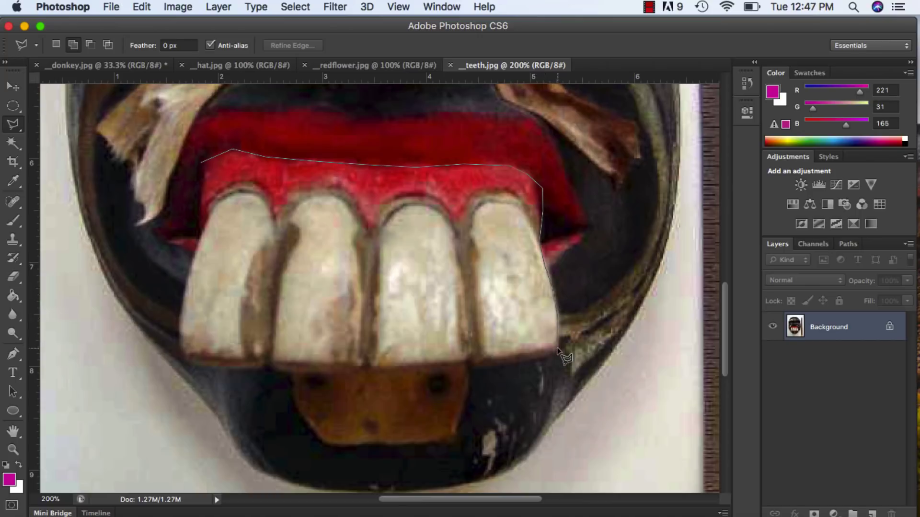
{"action": "left_click", "coordinate": [474, 358]}
{"action": "left_click", "coordinate": [368, 366]}
{"action": "left_click", "coordinate": [186, 358]}
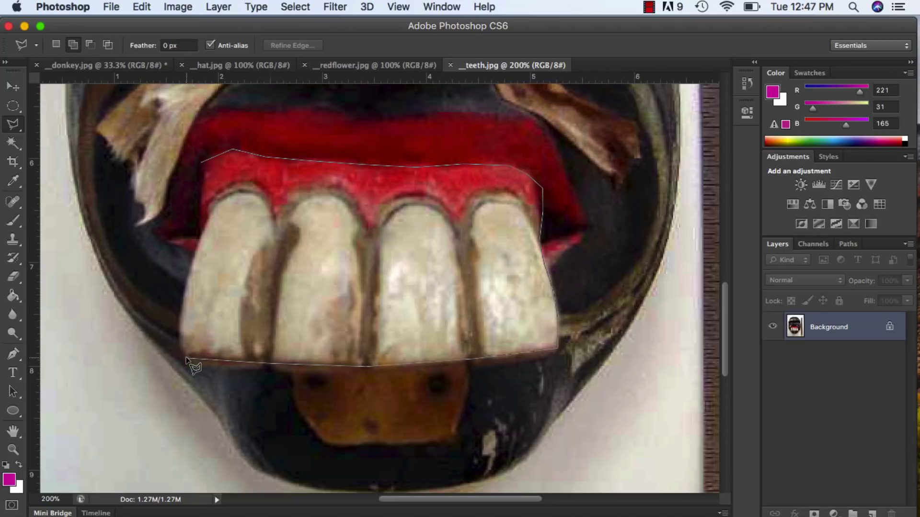
{"action": "left_click", "coordinate": [179, 318]}
{"action": "left_click", "coordinate": [202, 228]}
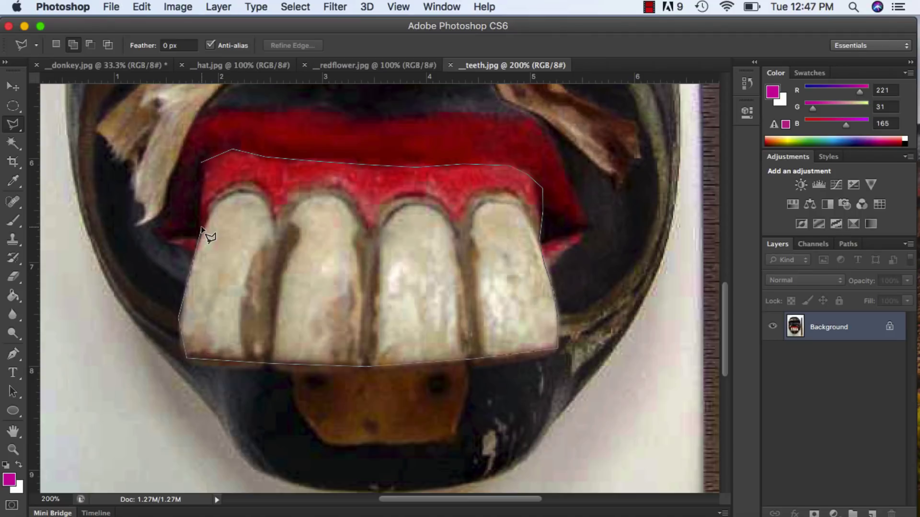
{"action": "left_click", "coordinate": [202, 164]}
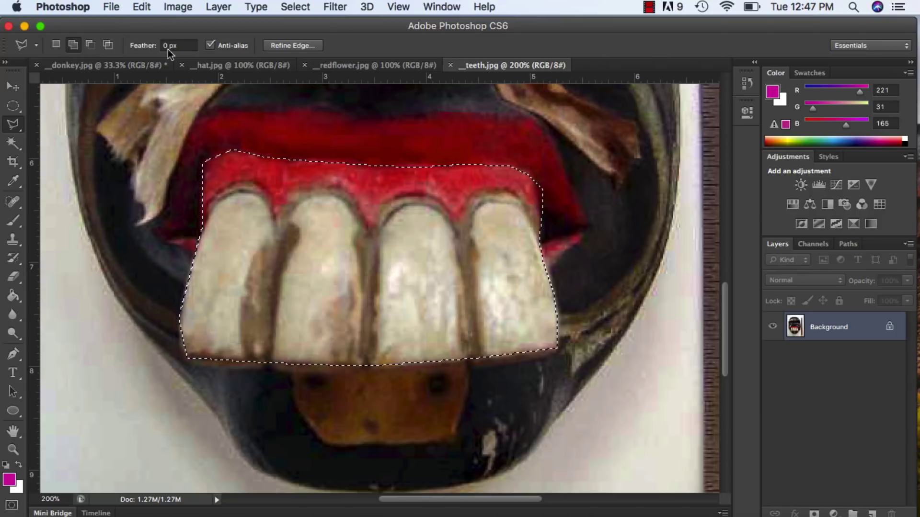
{"action": "left_click", "coordinate": [142, 6]}
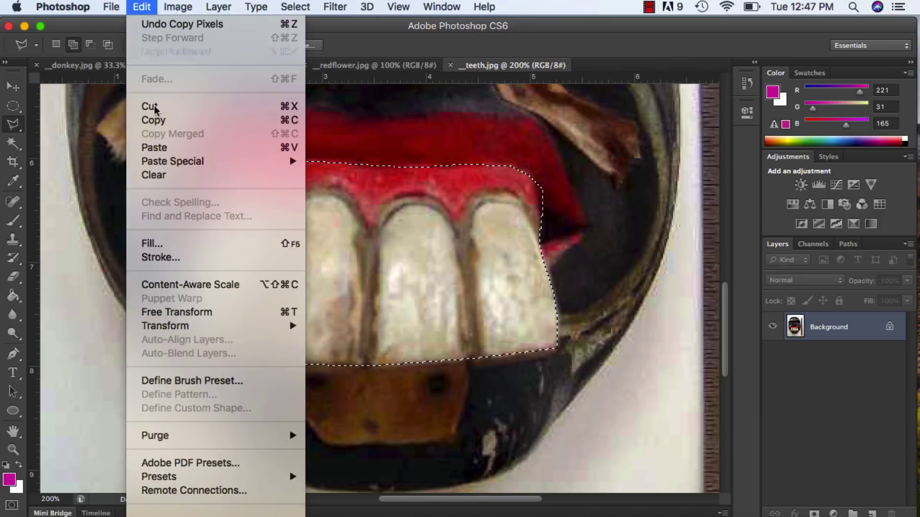
Paste the copied teeth into donkey.jpg and rename the new layer 'teeth'
{"action": "left_click", "coordinate": [99, 66]}
{"action": "left_click", "coordinate": [100, 66]}
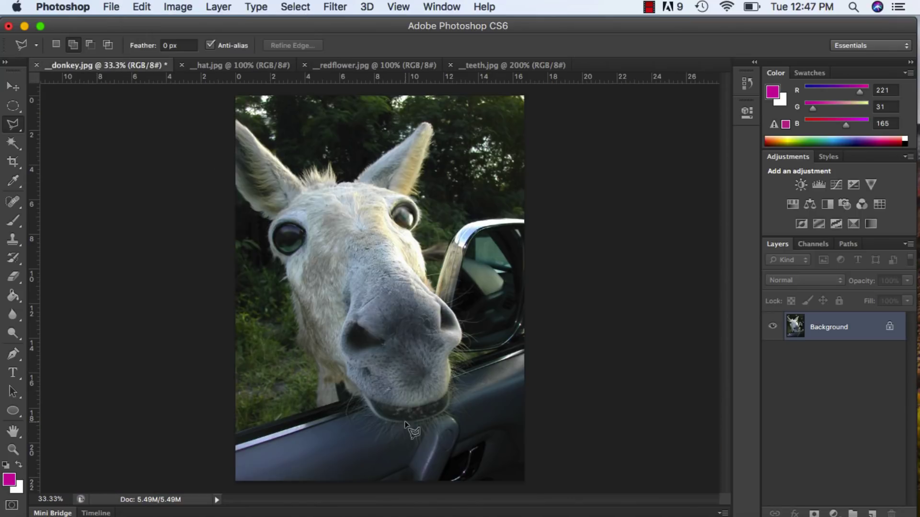
{"action": "key", "text": "super+v"}
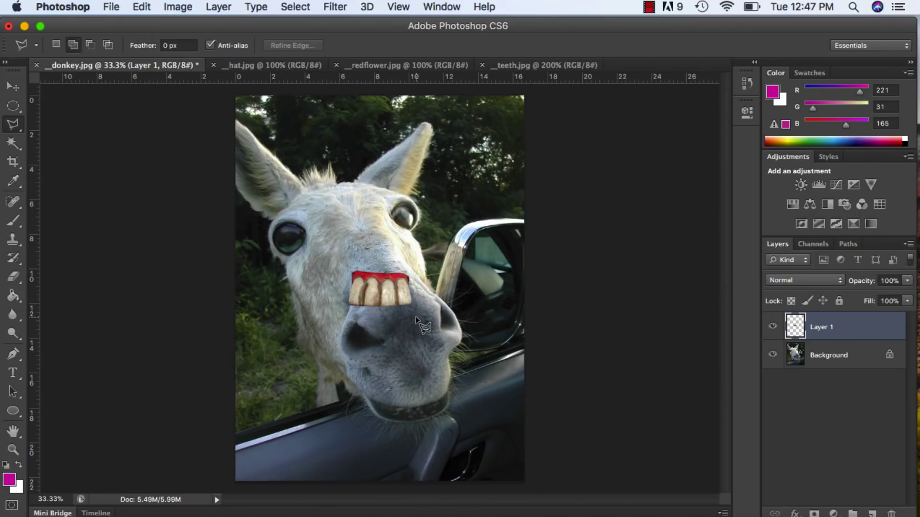
{"action": "double_click", "coordinate": [821, 327]}
{"action": "type", "text": "teeth"}
{"action": "key", "text": "Return"}
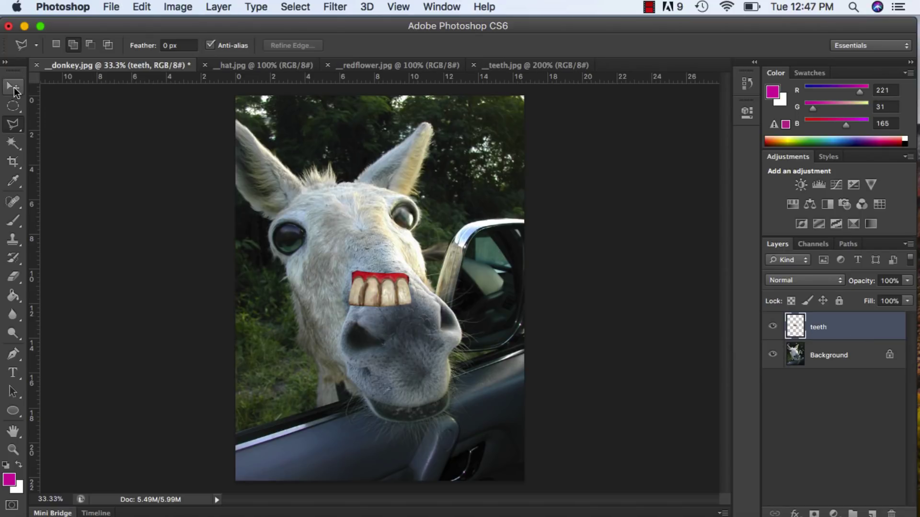
Move the teeth onto the mouth, rotate them about -11.6°, and nudge them right
{"action": "left_click", "coordinate": [13, 86]}
{"action": "left_click_drag", "start_coordinate": [369, 286], "coordinate": [402, 409]}
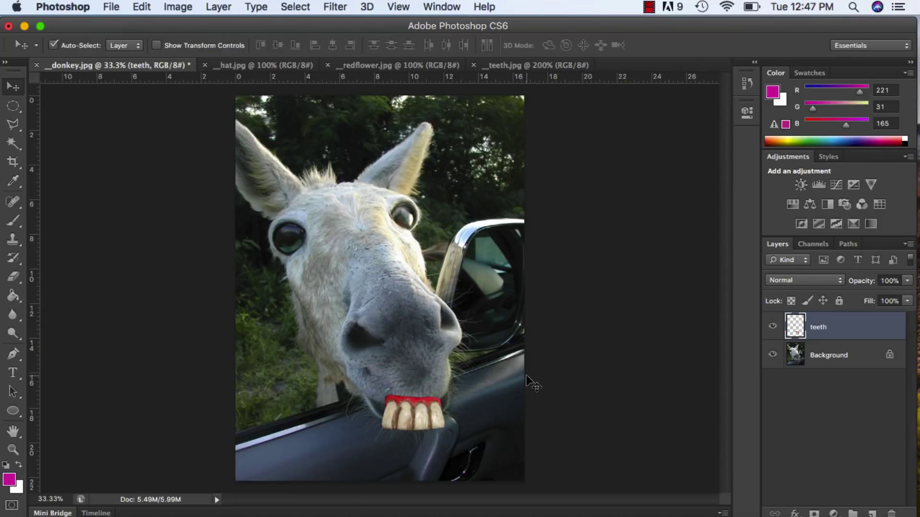
{"action": "key", "text": "super+t"}
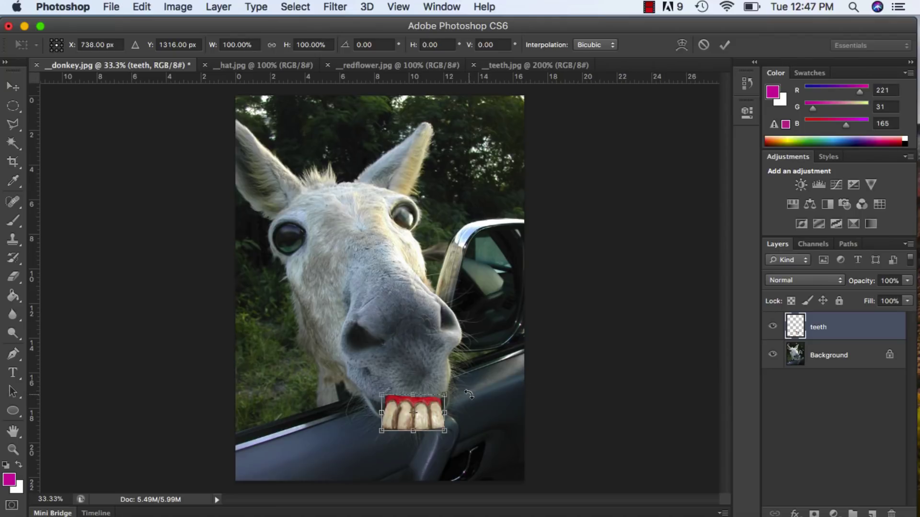
{"action": "left_click_drag", "start_coordinate": [468, 394], "coordinate": [465, 382]}
{"action": "left_click_drag", "start_coordinate": [428, 408], "coordinate": [445, 407]}
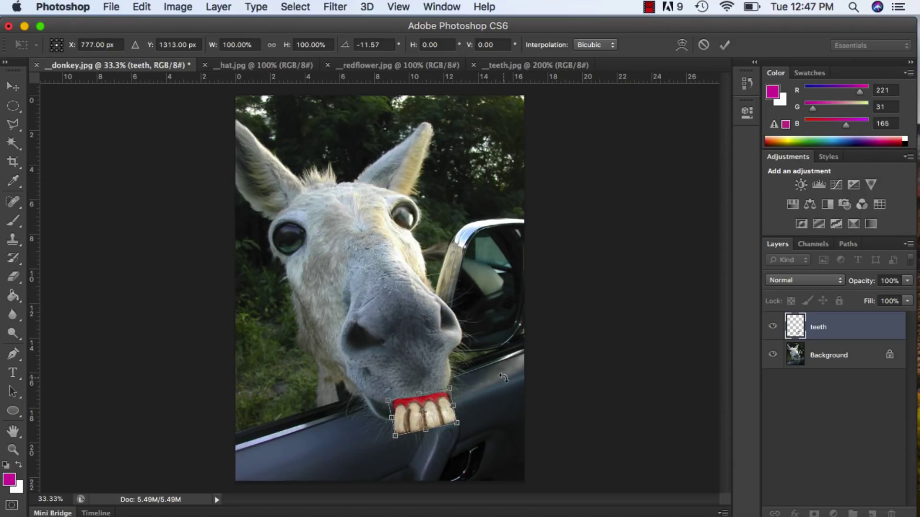
{"action": "key", "text": "Return"}
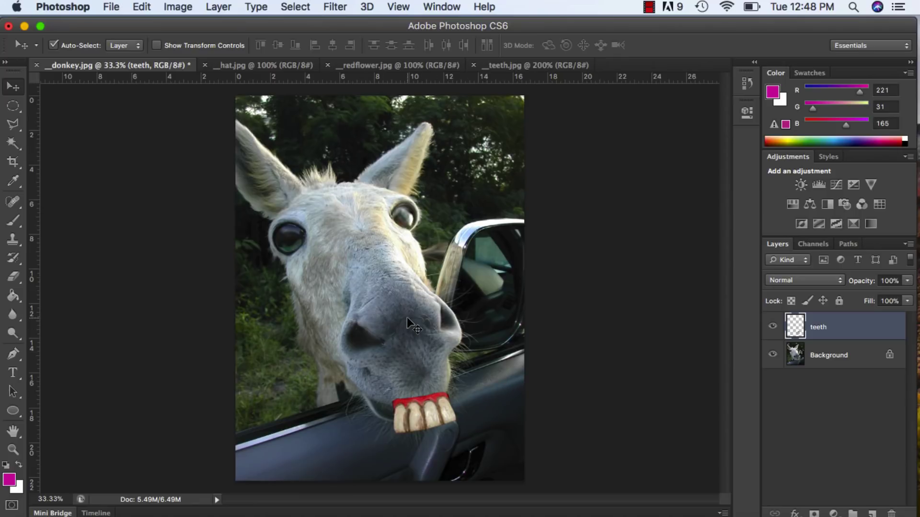
Zoom in on the muzzle, hide the teeth layer, and select the Background layer
{"action": "key", "text": "super+plus"}
{"action": "key", "text": "super+plus"}
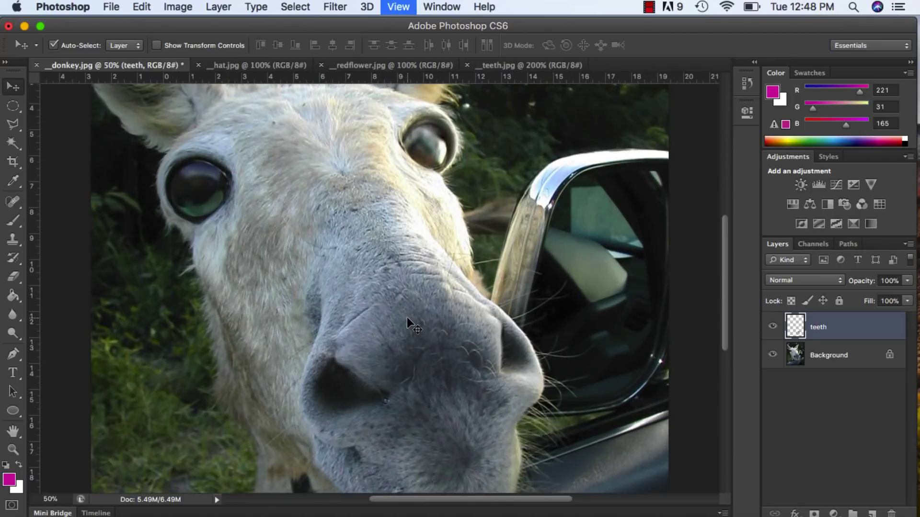
{"action": "key", "text": "super+plus"}
{"action": "scroll", "coordinate": [406, 317], "scroll_direction": "down", "scroll_amount": 10}
{"action": "scroll", "coordinate": [407, 317], "scroll_direction": "right", "scroll_amount": 3}
{"action": "scroll", "coordinate": [206, 381], "scroll_direction": "up", "scroll_amount": 3}
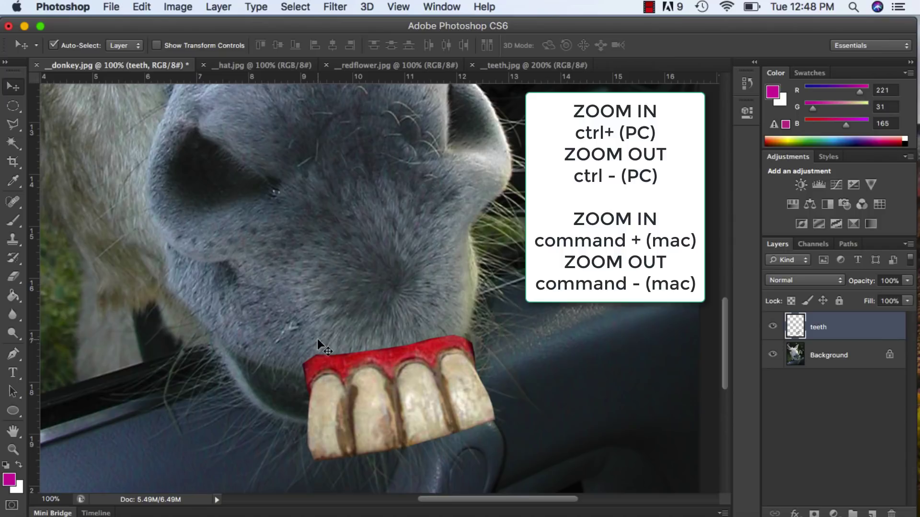
{"action": "left_click", "coordinate": [772, 326]}
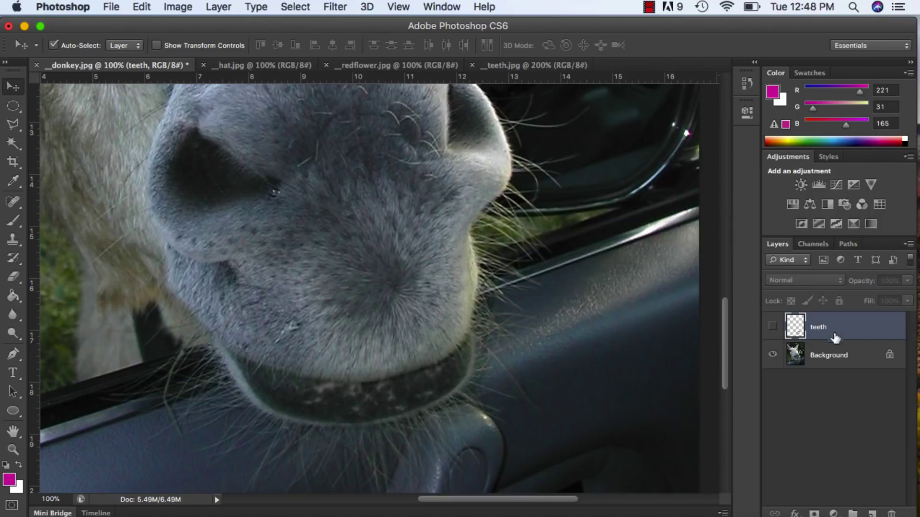
{"action": "left_click", "coordinate": [837, 364]}
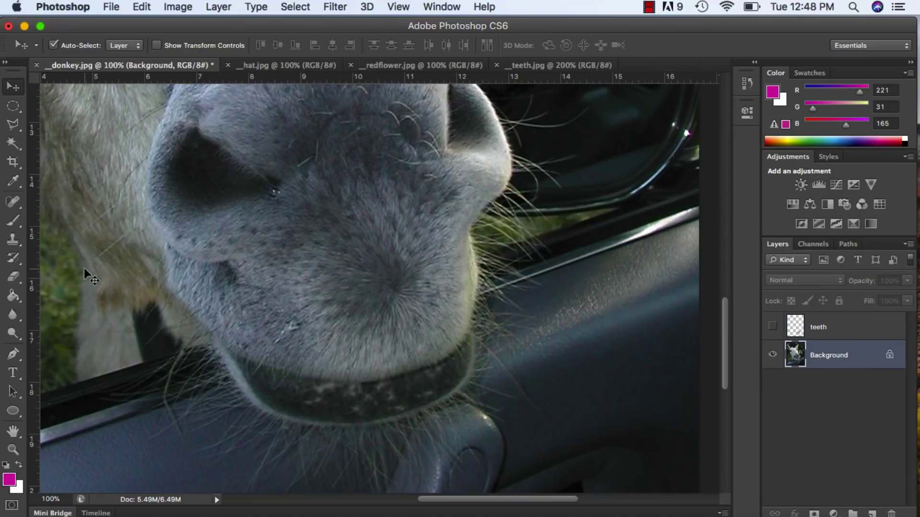
Trace the lower muzzle and lip with the Polygonal Lasso, closing at the starting point
{"action": "left_click", "coordinate": [13, 124]}
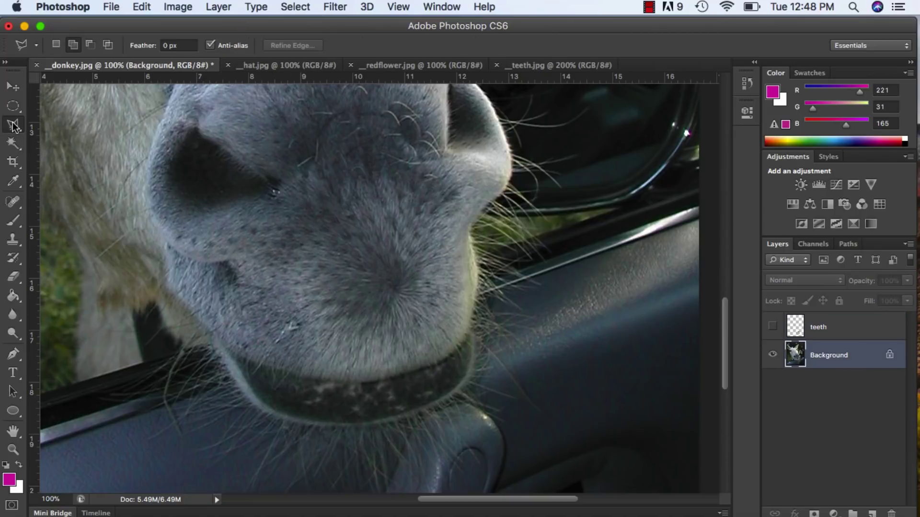
{"action": "left_click", "coordinate": [180, 294]}
{"action": "left_click", "coordinate": [231, 353]}
{"action": "left_click", "coordinate": [301, 377]}
{"action": "left_click", "coordinate": [356, 382]}
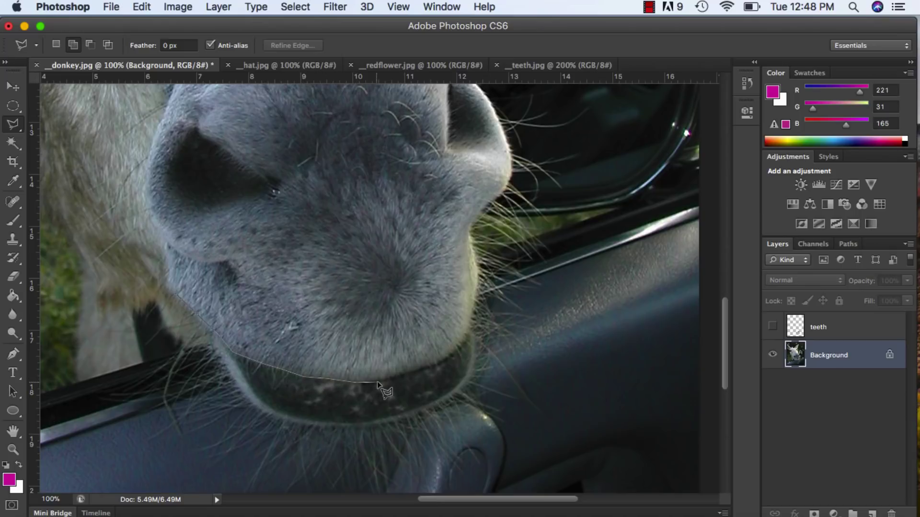
{"action": "left_click", "coordinate": [404, 377]}
{"action": "left_click", "coordinate": [434, 365]}
{"action": "left_click", "coordinate": [472, 309]}
{"action": "left_click", "coordinate": [476, 272]}
{"action": "left_click", "coordinate": [468, 232]}
{"action": "left_click", "coordinate": [319, 202]}
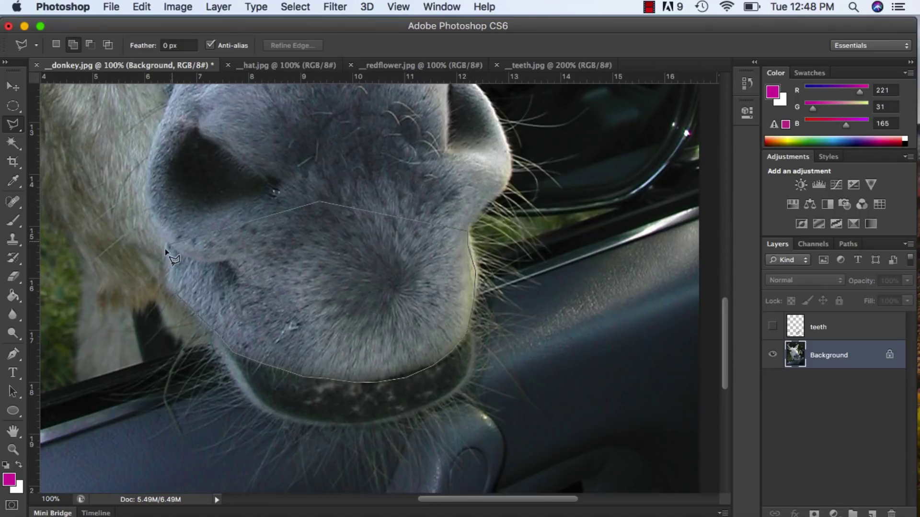
{"action": "left_click", "coordinate": [177, 296]}
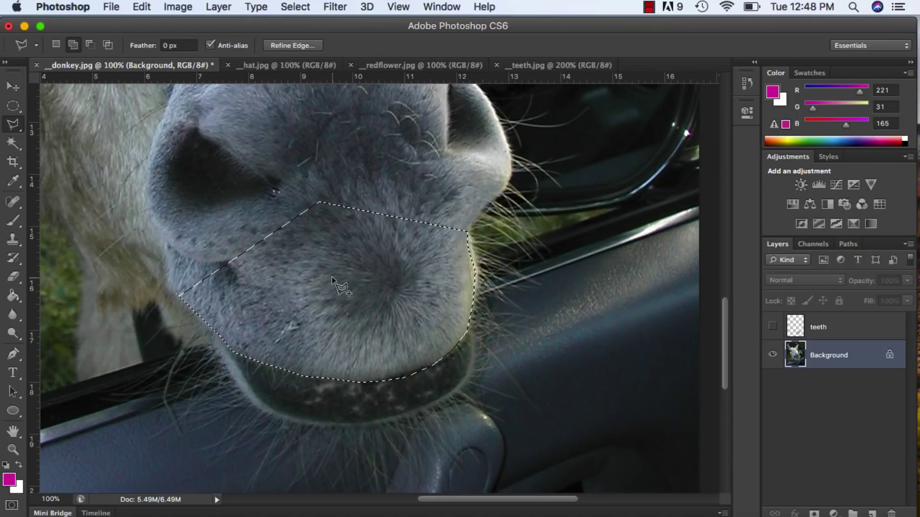
Copy the muzzle onto a new layer named 'nose' and place it above teeth
{"action": "key", "text": "super+c"}
{"action": "key", "text": "super+v"}
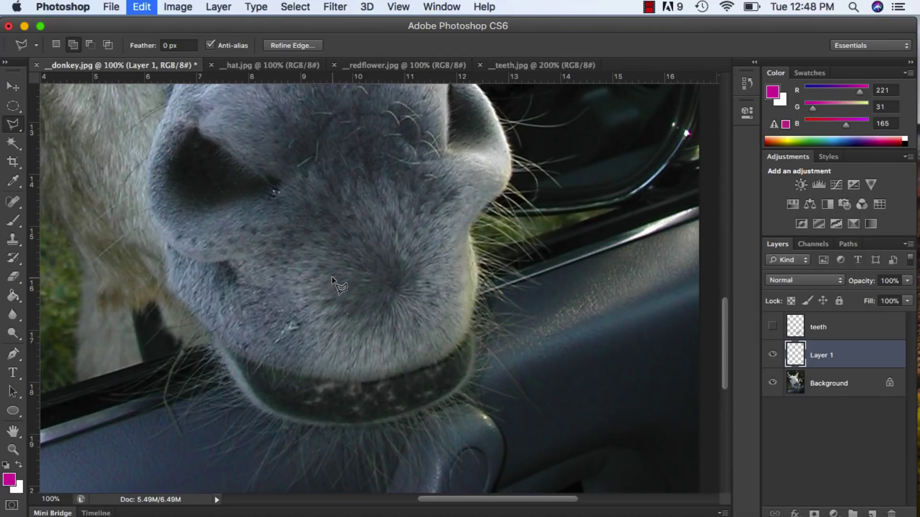
{"action": "double_click", "coordinate": [828, 359]}
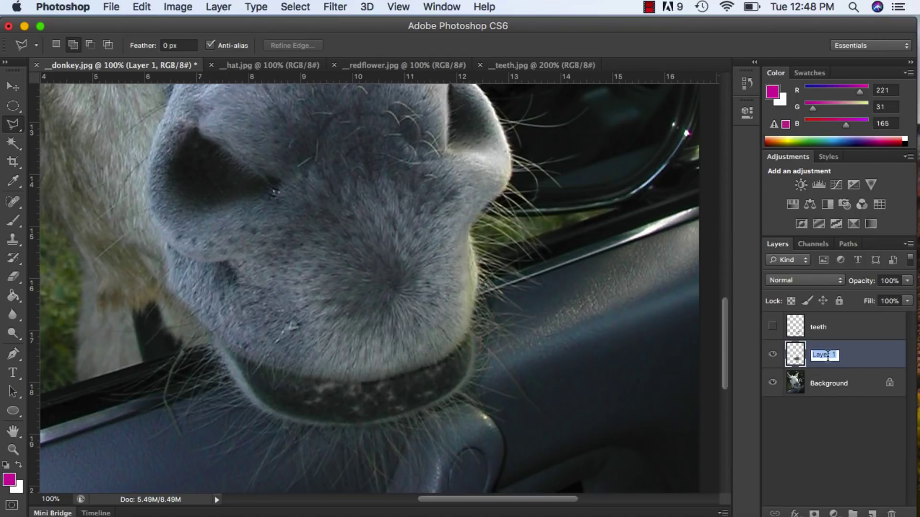
{"action": "type", "text": "nose"}
{"action": "key", "text": "Return"}
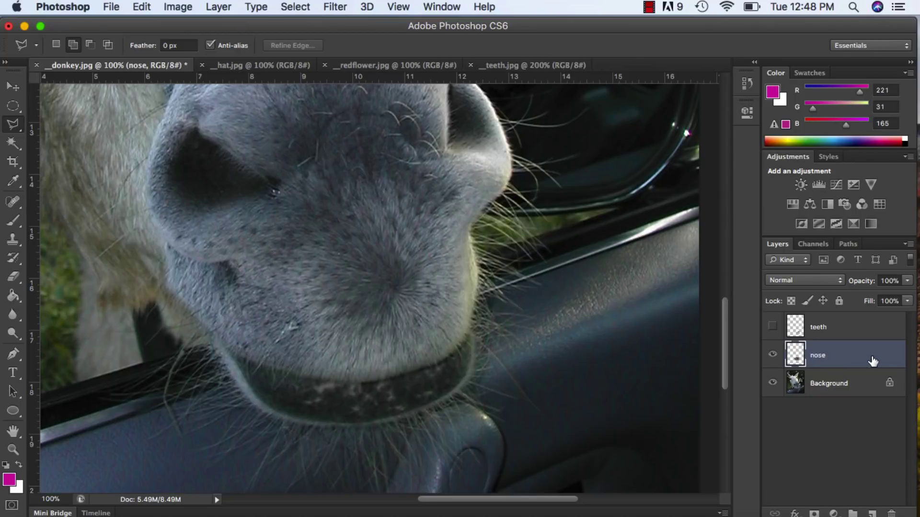
{"action": "left_click_drag", "start_coordinate": [856, 354], "coordinate": [854, 314]}
Show the teeth layer again and nudge the teeth down-left under the lip
{"action": "left_click", "coordinate": [772, 355]}
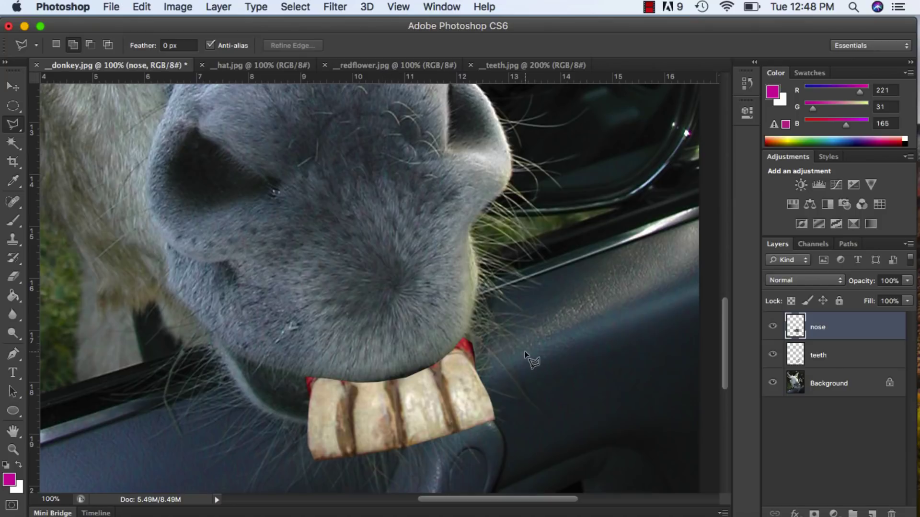
{"action": "left_click", "coordinate": [13, 86]}
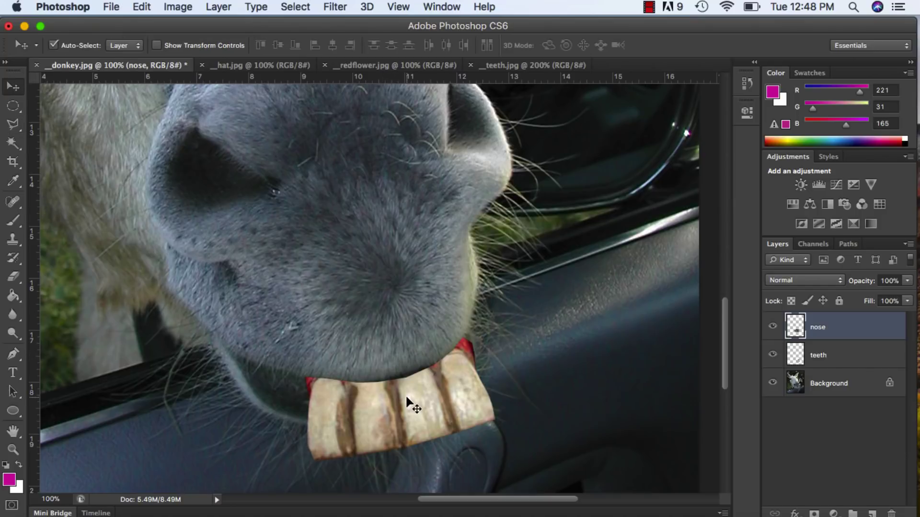
{"action": "left_click_drag", "start_coordinate": [407, 398], "coordinate": [399, 407]}
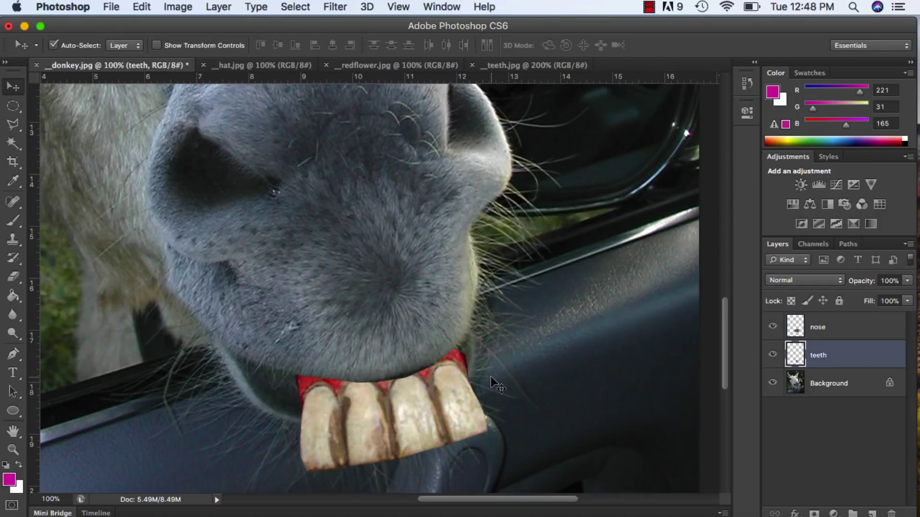
Zoom out and use Liquify's Forward Warp to drag the teeth's lower edge downward
{"action": "left_click", "coordinate": [13, 449]}
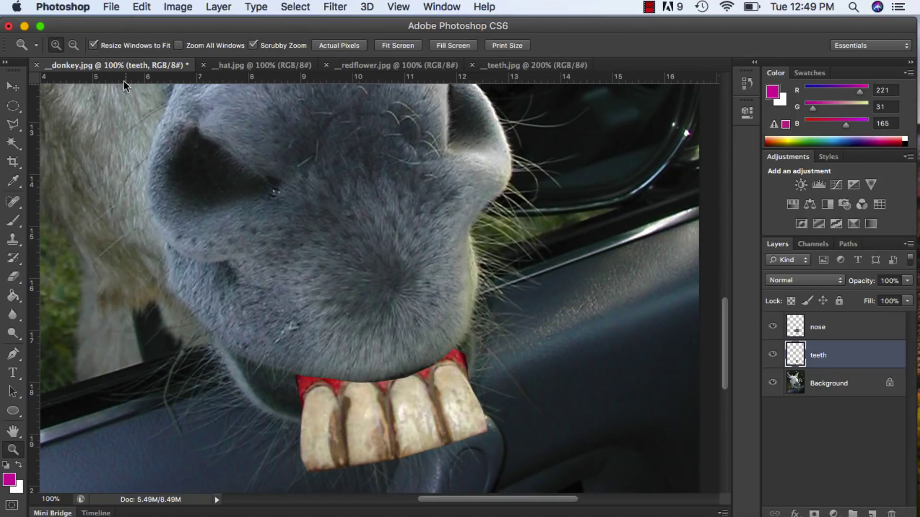
{"action": "left_click", "coordinate": [337, 290], "text": "alt"}
{"action": "left_click", "coordinate": [337, 290], "text": "alt"}
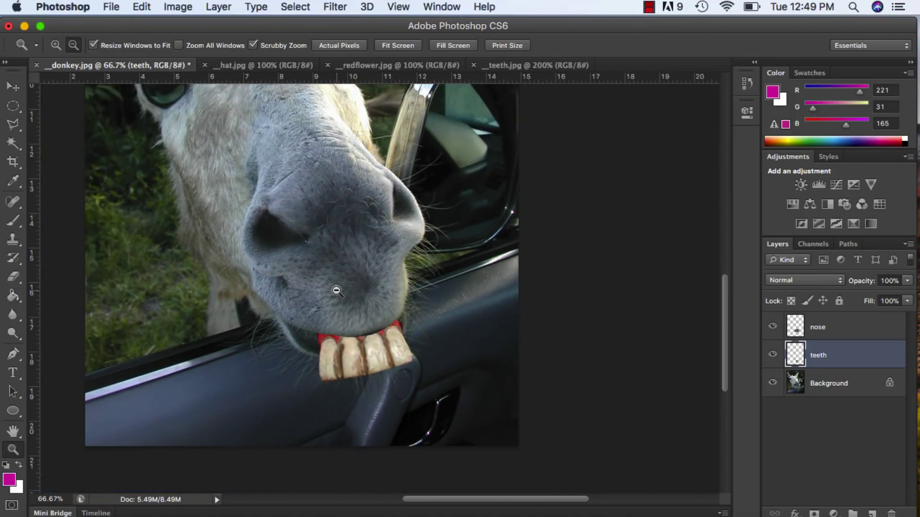
{"action": "left_click", "coordinate": [343, 243], "text": "alt"}
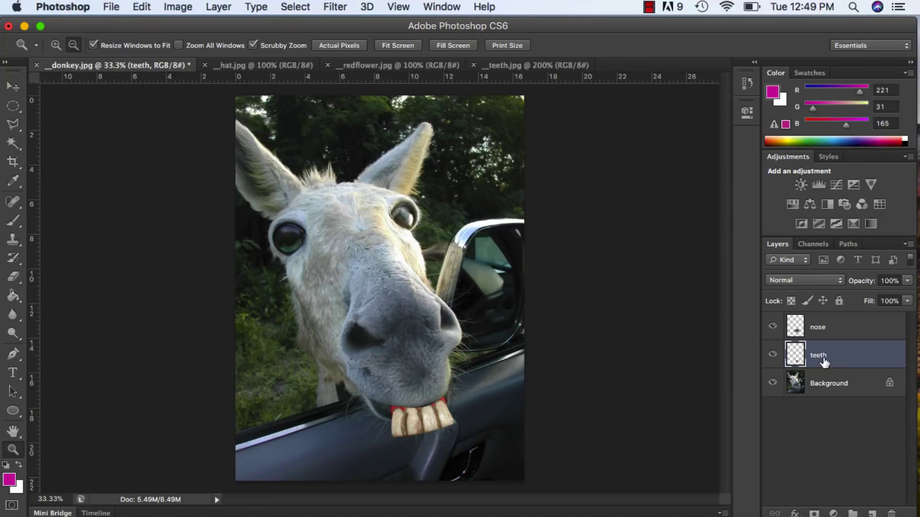
{"action": "left_click", "coordinate": [335, 7]}
{"action": "left_click", "coordinate": [337, 24]}
{"action": "left_click", "coordinate": [343, 8]}
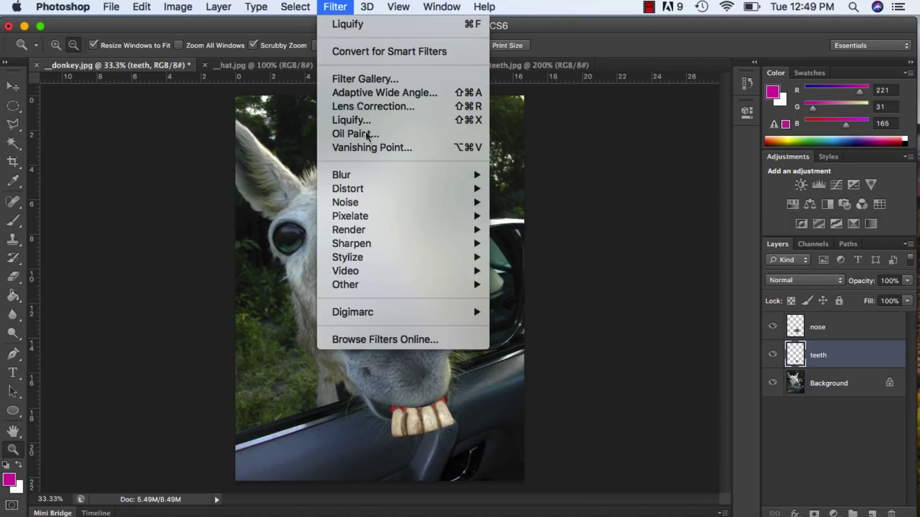
{"action": "mouse_move", "coordinate": [364, 216]}
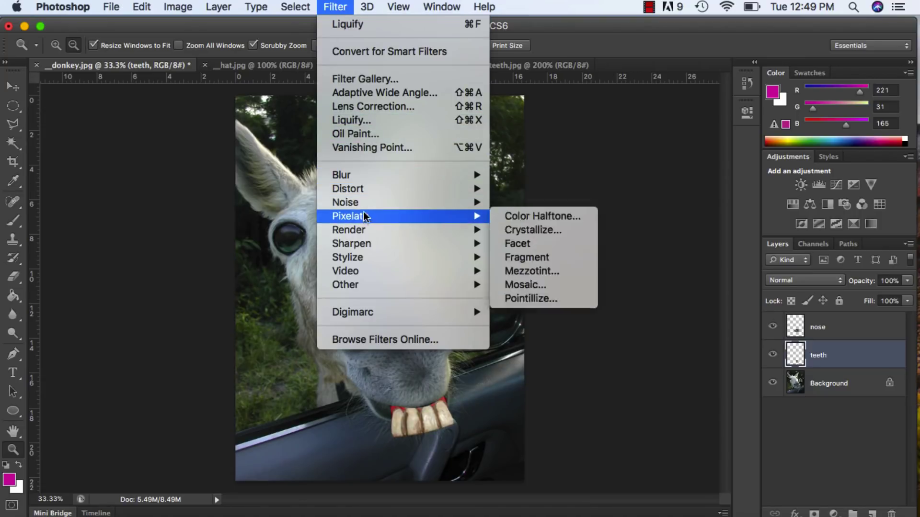
{"action": "left_click", "coordinate": [370, 120]}
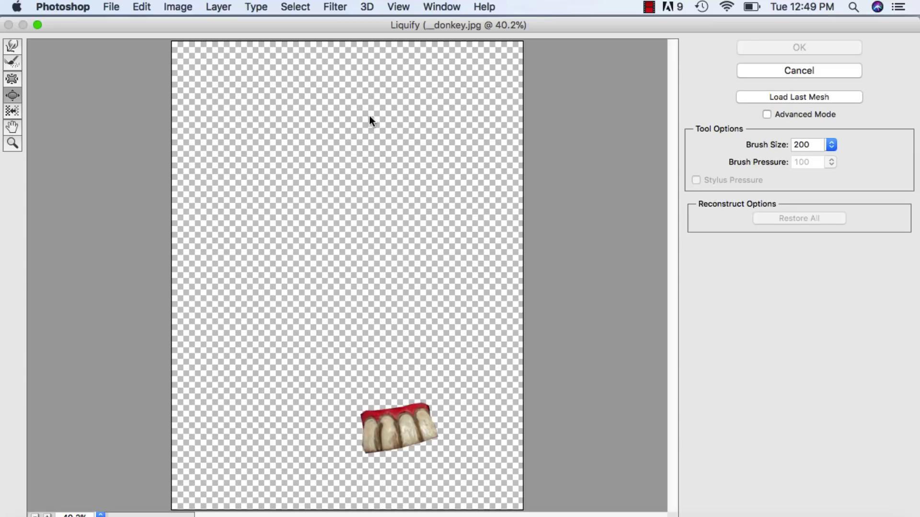
{"action": "left_click", "coordinate": [11, 45]}
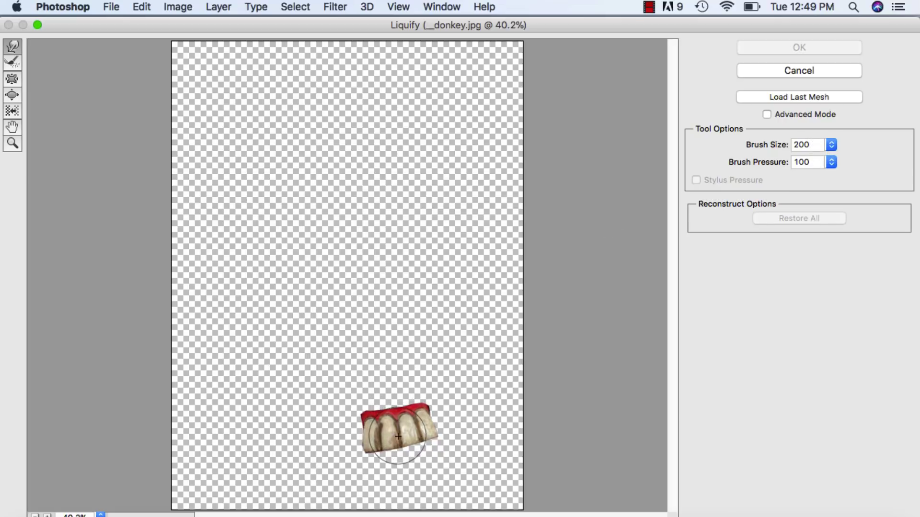
{"action": "mouse_move", "coordinate": [398, 433]}
{"action": "left_mouse_down"}
{"action": "mouse_move", "coordinate": [400, 459]}
{"action": "mouse_move", "coordinate": [378, 456]}
{"action": "left_mouse_up"}
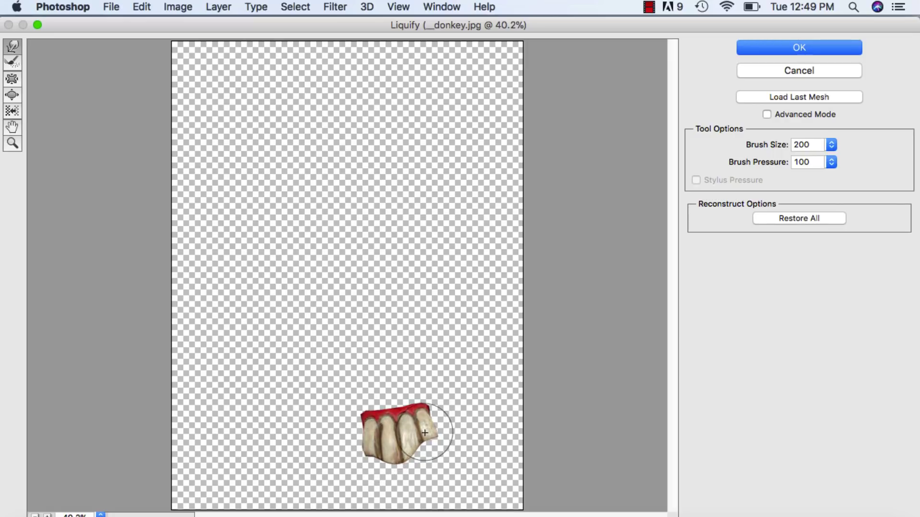
{"action": "mouse_move", "coordinate": [415, 431]}
{"action": "left_mouse_down"}
{"action": "mouse_move", "coordinate": [418, 451]}
{"action": "mouse_move", "coordinate": [401, 456]}
{"action": "left_mouse_up"}
{"action": "left_click", "coordinate": [802, 48]}
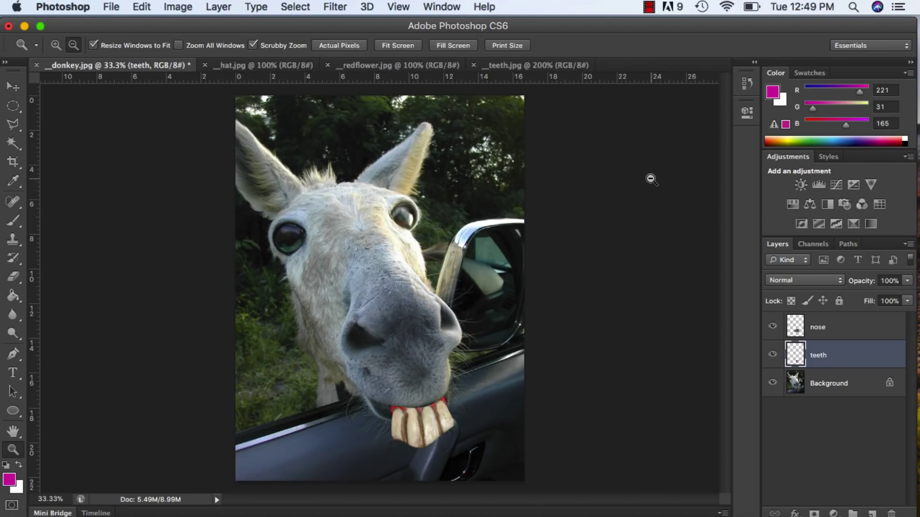
On hat.jpg, lasso along the hat's brim from its left tip up to the crown
{"action": "left_click", "coordinate": [266, 65]}
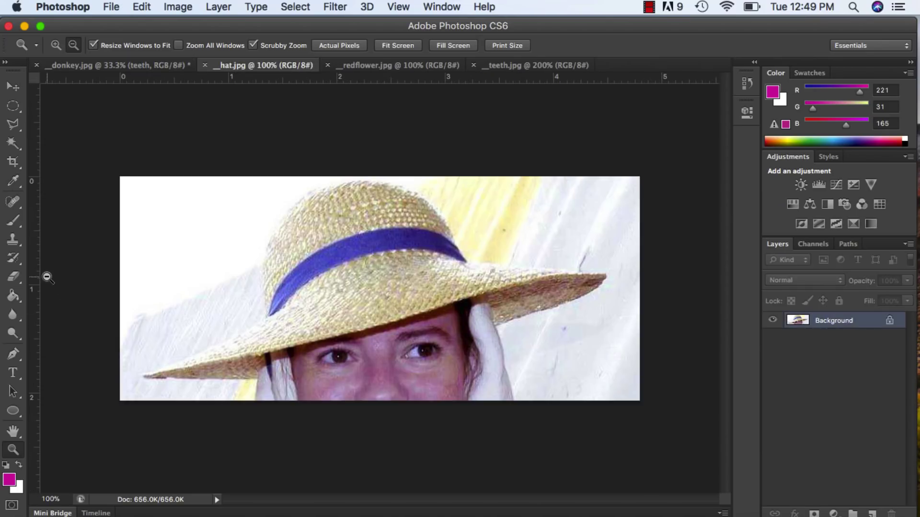
{"action": "left_click", "coordinate": [13, 130]}
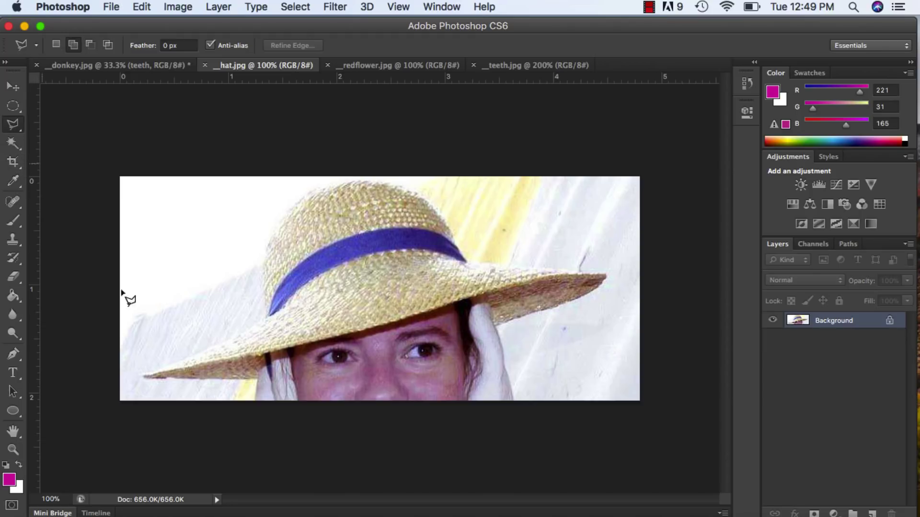
{"action": "left_click", "coordinate": [145, 377]}
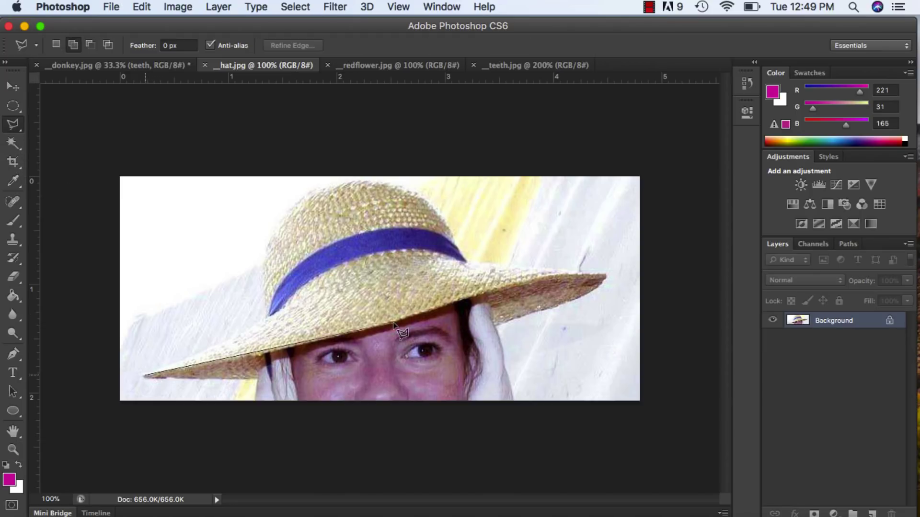
{"action": "left_click", "coordinate": [369, 330]}
{"action": "left_click", "coordinate": [441, 303]}
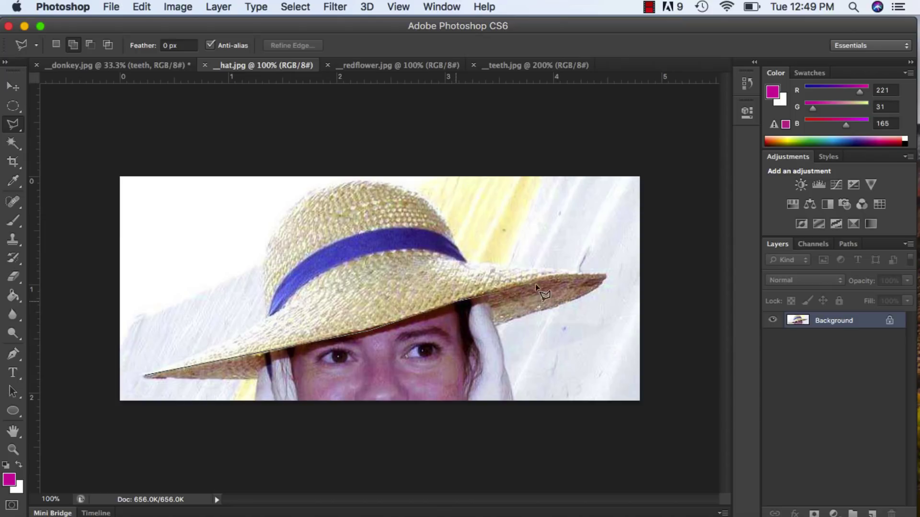
{"action": "left_click", "coordinate": [578, 273]}
{"action": "left_click", "coordinate": [466, 264]}
{"action": "left_click", "coordinate": [434, 203]}
Trace around the crown back to the brim to close the hat selection, then return to donkey.jpg
{"action": "left_click", "coordinate": [403, 188]}
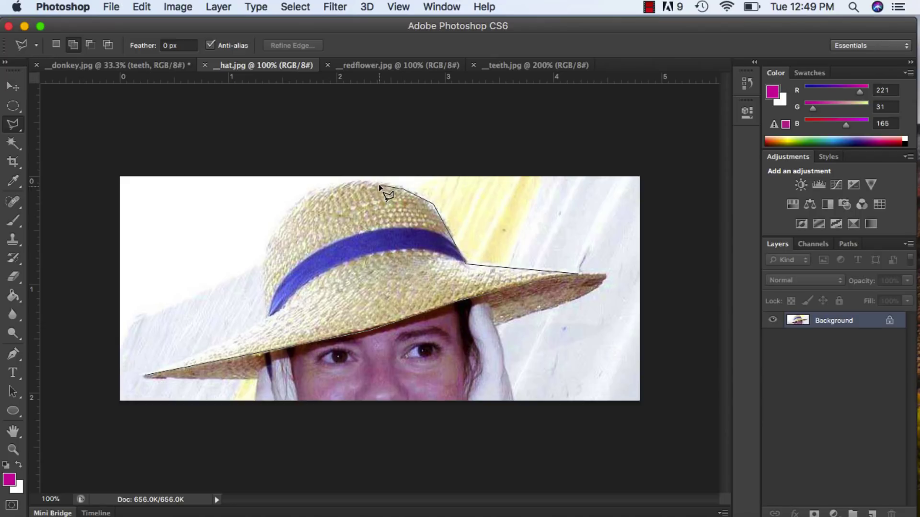
{"action": "left_click", "coordinate": [348, 182]}
{"action": "left_click", "coordinate": [318, 191]}
{"action": "left_click", "coordinate": [295, 207]}
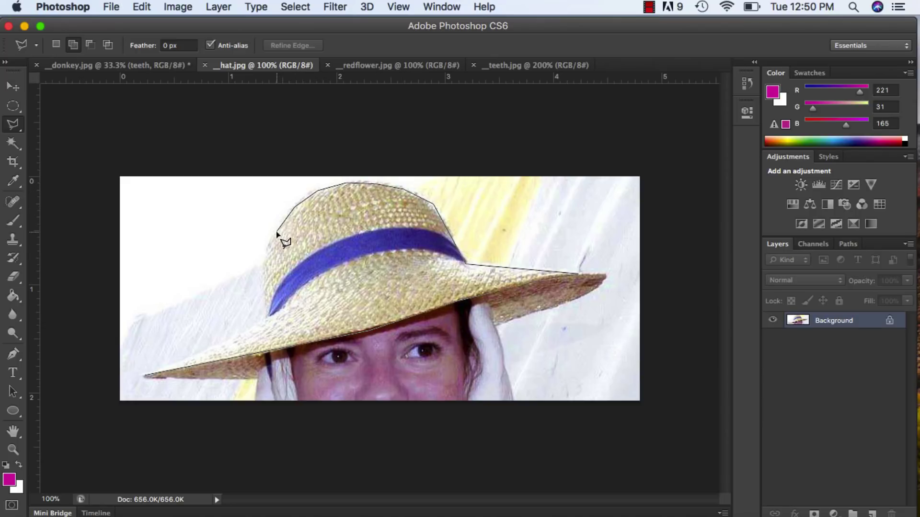
{"action": "left_click", "coordinate": [263, 250]}
{"action": "left_click", "coordinate": [261, 282]}
{"action": "left_click", "coordinate": [265, 332]}
{"action": "left_click", "coordinate": [145, 377]}
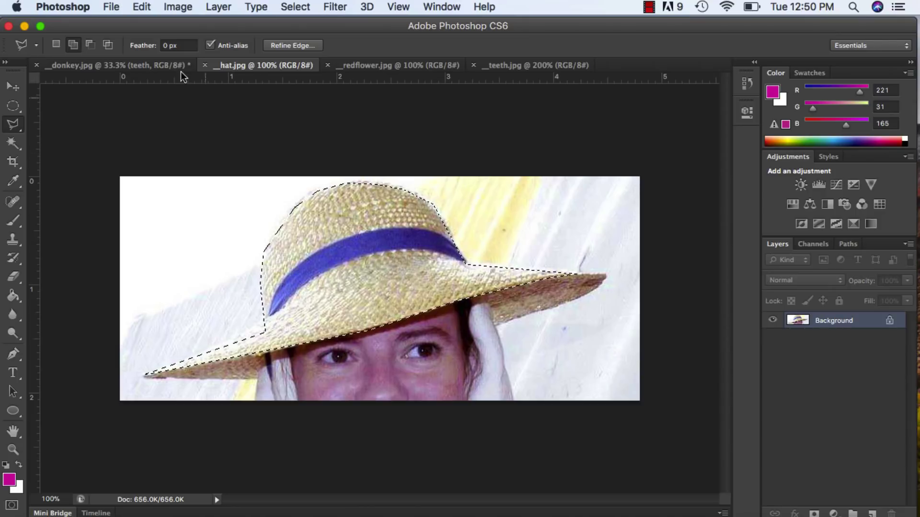
{"action": "left_click", "coordinate": [168, 64]}
Paste the straw hat into the donkey photo and drag it onto the donkey's head
{"action": "key", "text": "super+v"}
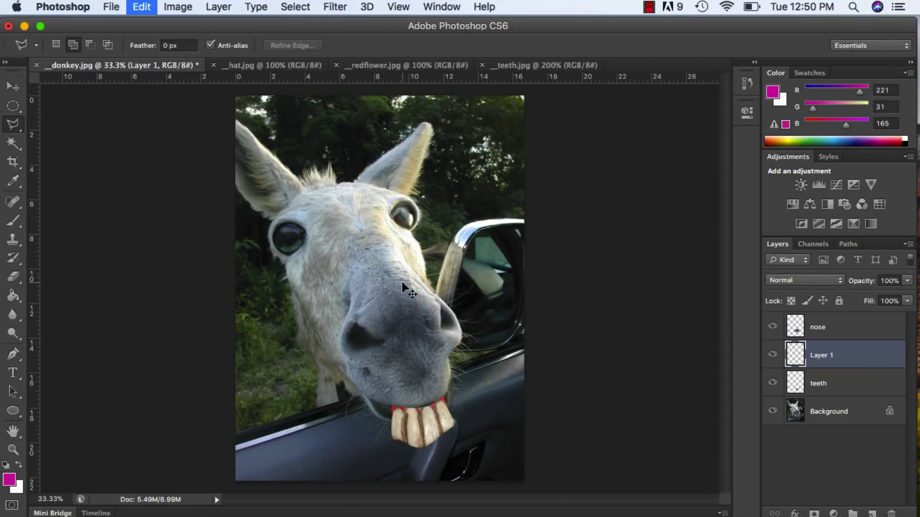
{"action": "left_click", "coordinate": [13, 87]}
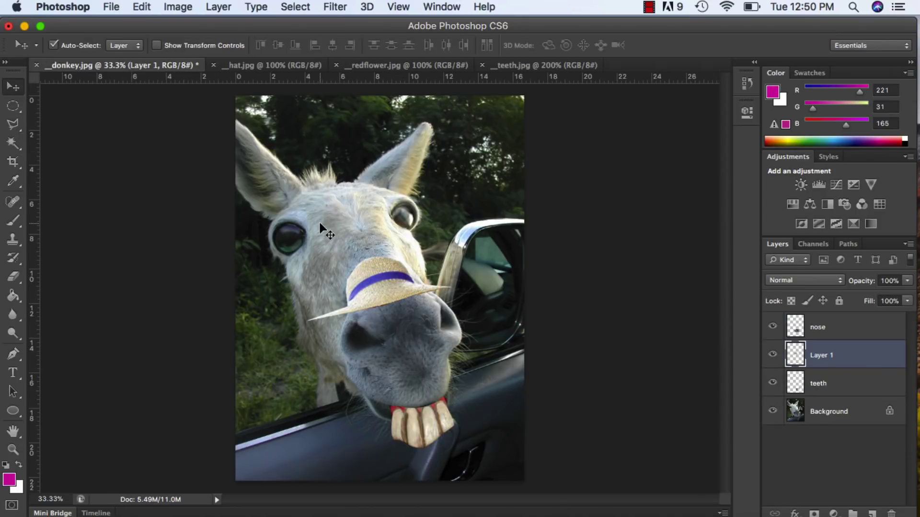
{"action": "left_click_drag", "start_coordinate": [381, 277], "coordinate": [331, 171]}
Rename Layer 1 to 'hat' and move it above the nose layer
{"action": "double_click", "coordinate": [821, 355]}
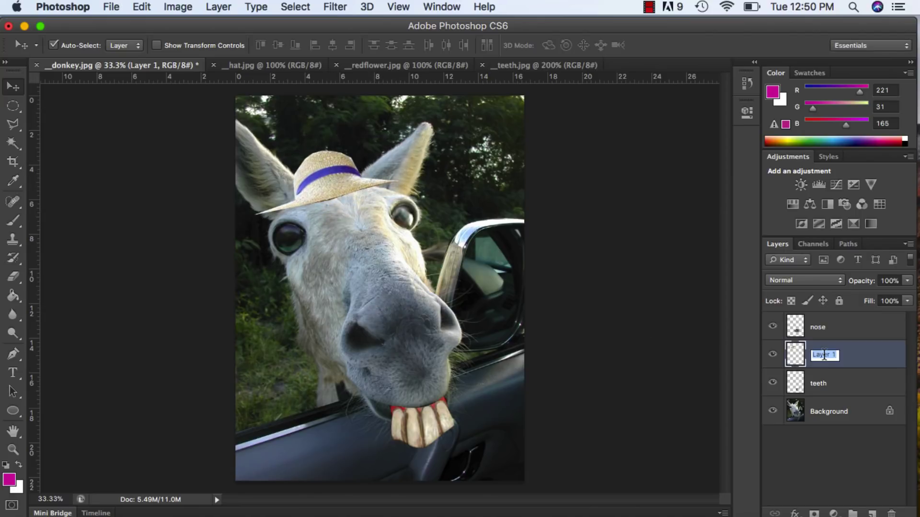
{"action": "type", "text": "hat"}
{"action": "key", "text": "Return"}
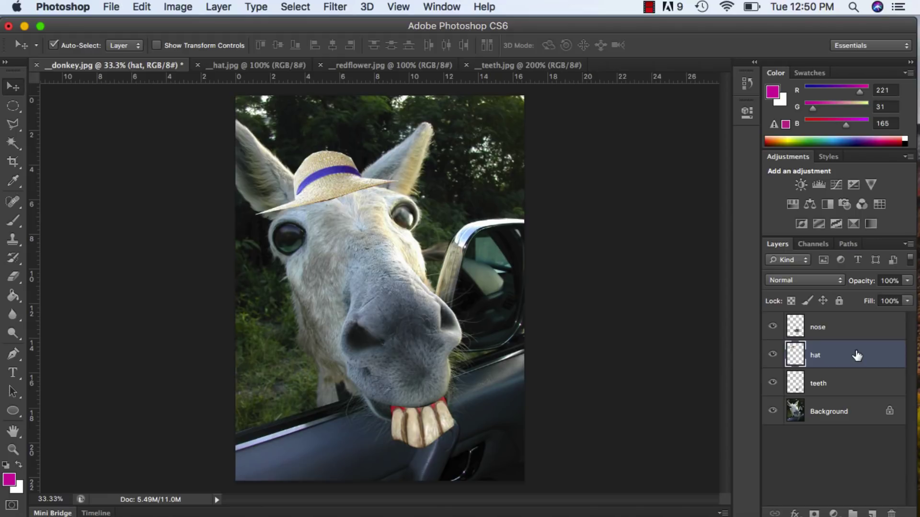
{"action": "left_click_drag", "start_coordinate": [857, 355], "coordinate": [852, 318]}
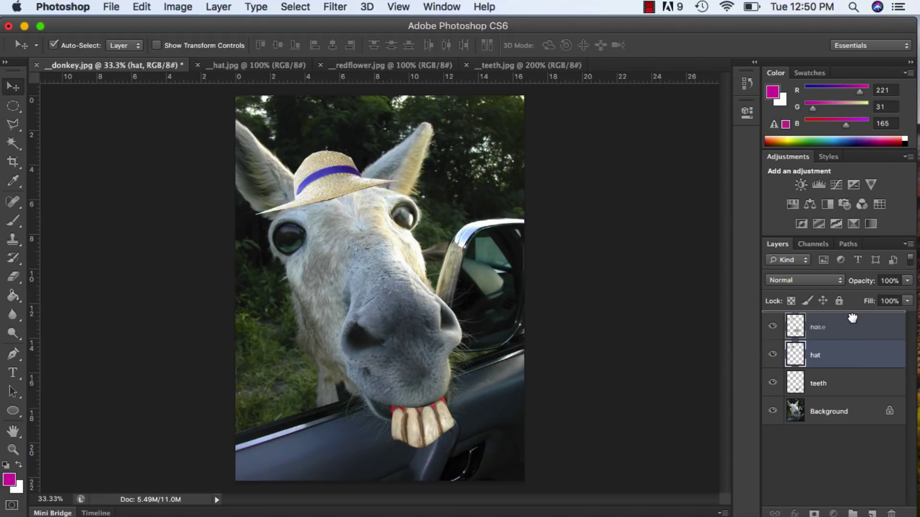
{"action": "left_click_drag", "start_coordinate": [852, 318], "coordinate": [852, 319]}
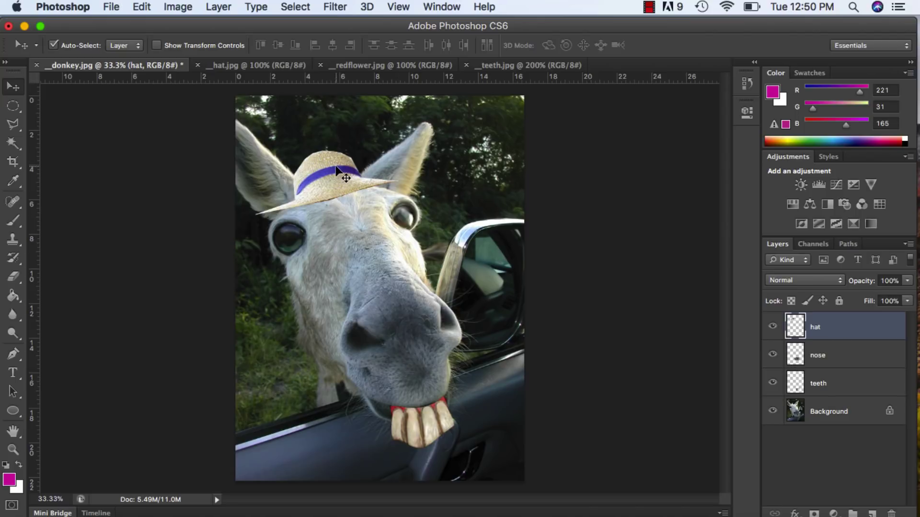
Push the hat's Color Balance Yellow–Blue slider to -100, making the hat bright yellow
{"action": "left_click", "coordinate": [187, 6]}
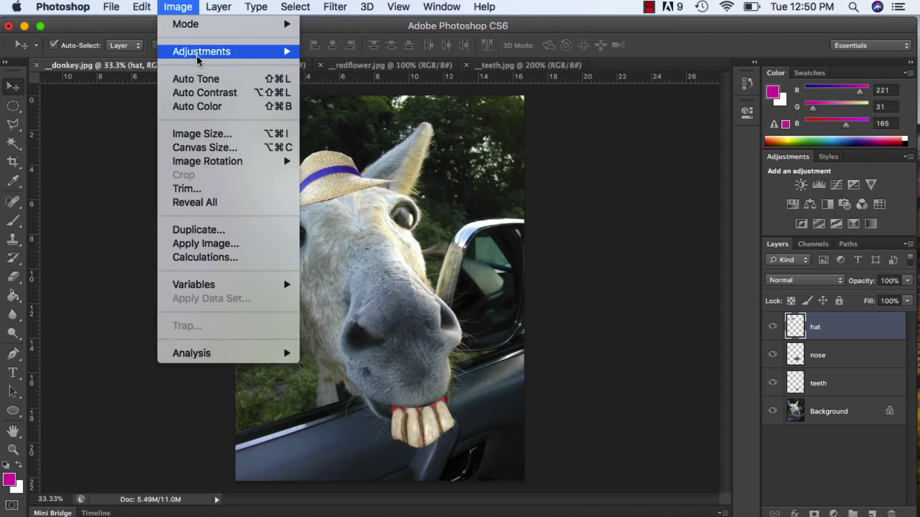
{"action": "mouse_move", "coordinate": [198, 58]}
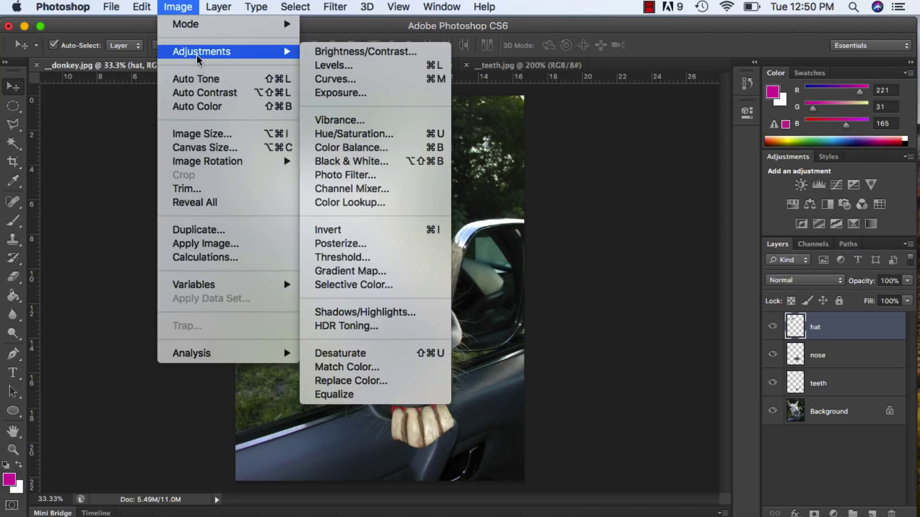
{"action": "left_click", "coordinate": [363, 147]}
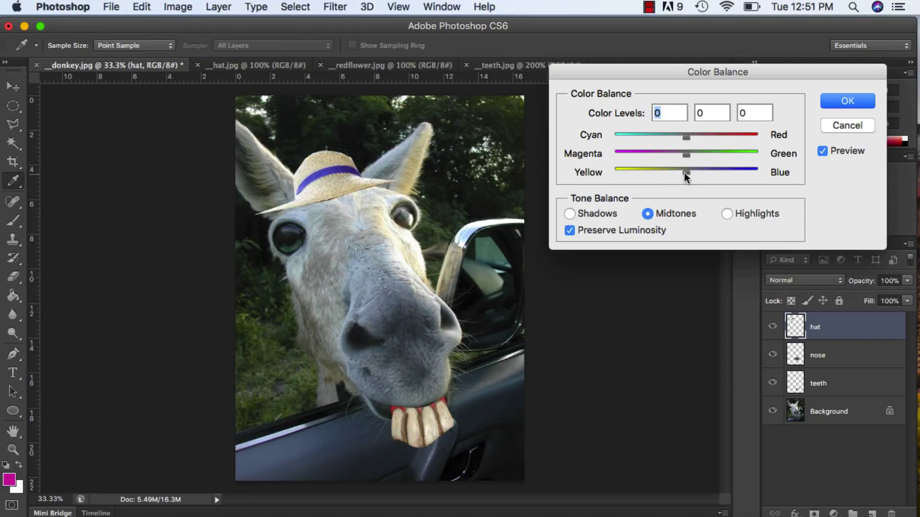
{"action": "left_click_drag", "start_coordinate": [686, 171], "coordinate": [611, 171]}
{"action": "left_click", "coordinate": [834, 102]}
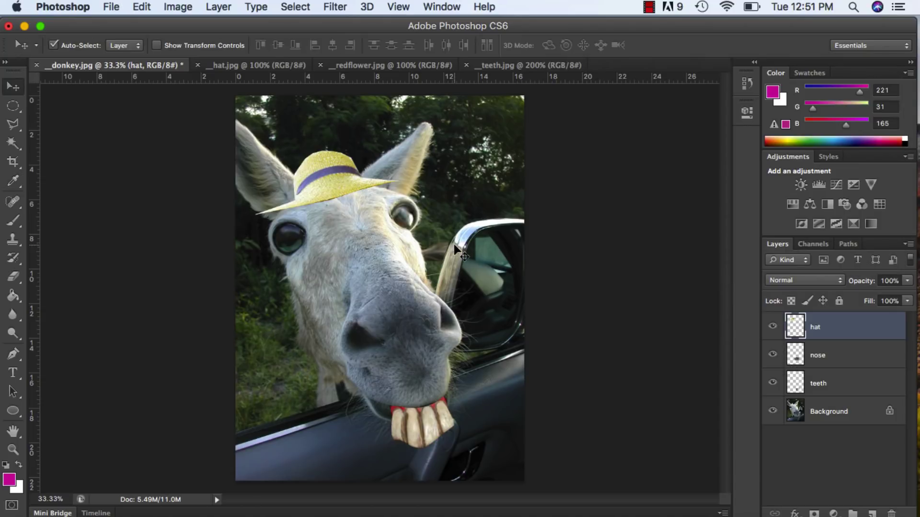
Duplicate the hat layer as a new layer named 'hat shadow'
{"action": "right_click", "coordinate": [863, 328]}
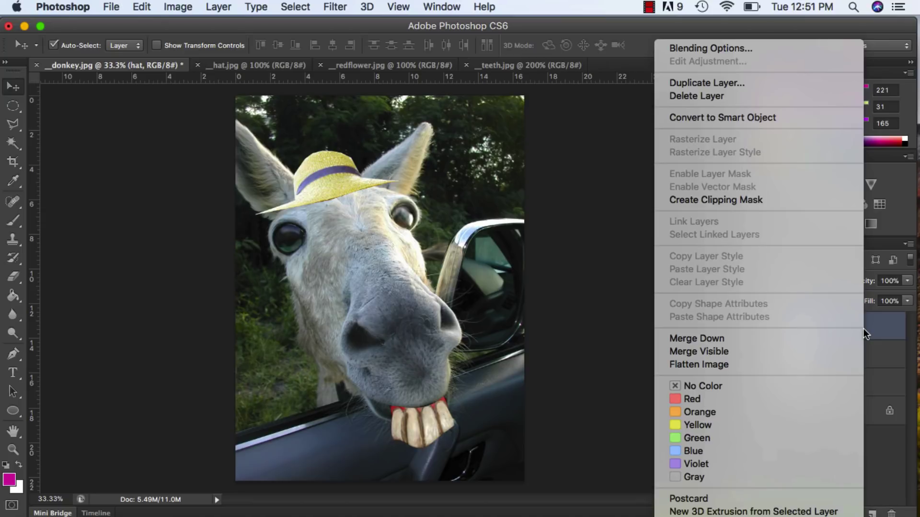
{"action": "left_click", "coordinate": [775, 82]}
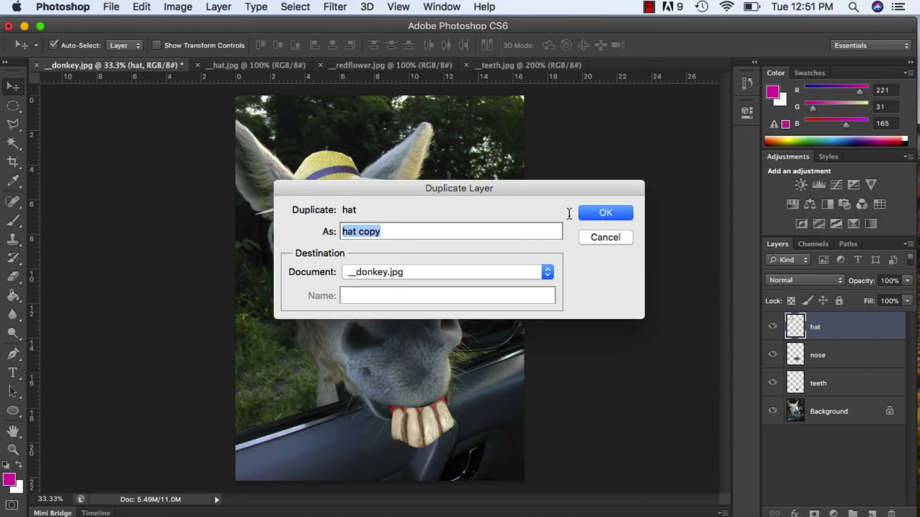
{"action": "left_click", "coordinate": [409, 225]}
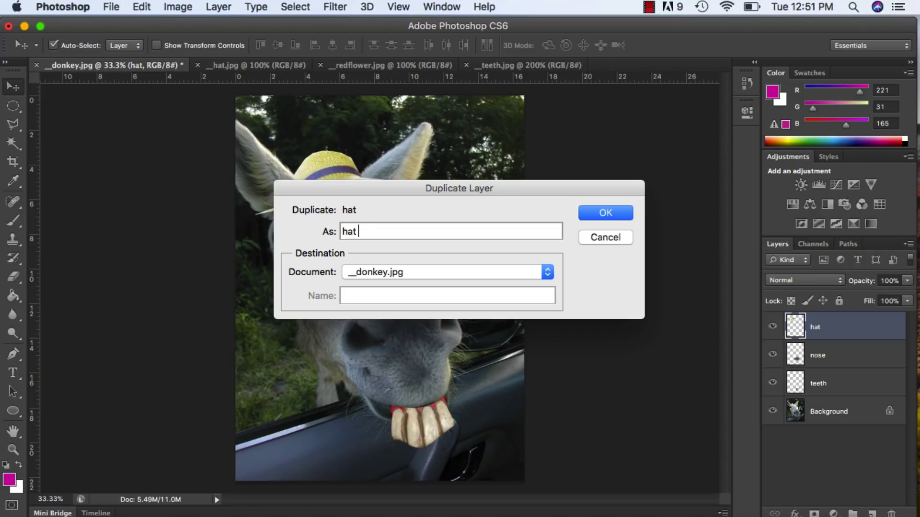
{"action": "left_click", "coordinate": [605, 213]}
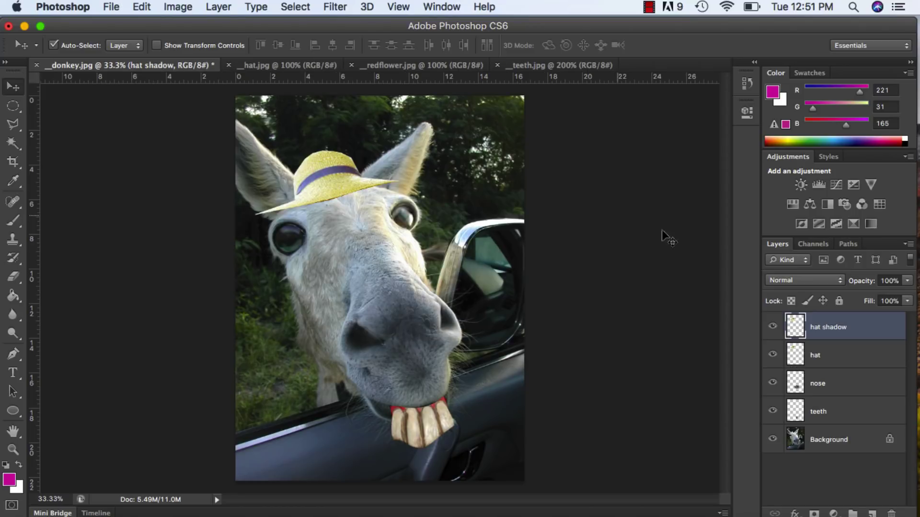
Lock hat shadow's transparent pixels and fill its hat shape with solid black
{"action": "left_click", "coordinate": [790, 302]}
{"action": "left_click", "coordinate": [146, 7]}
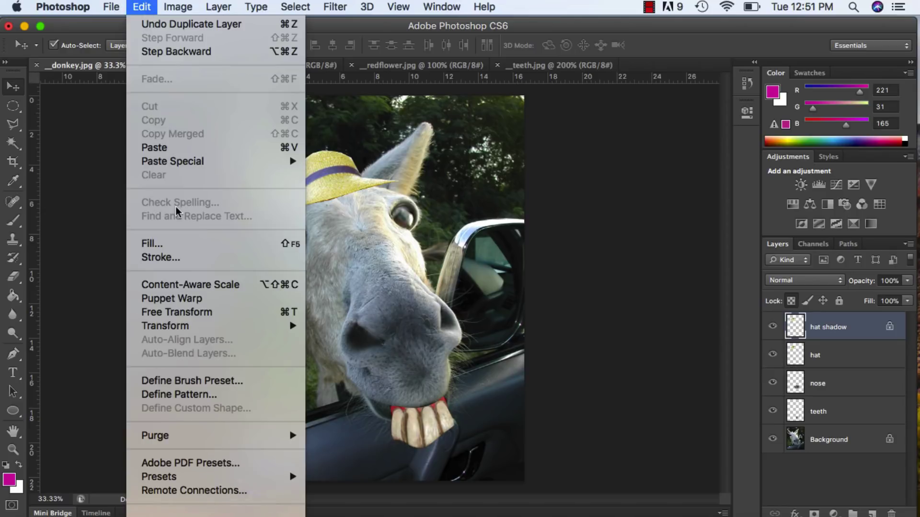
{"action": "left_click", "coordinate": [177, 243]}
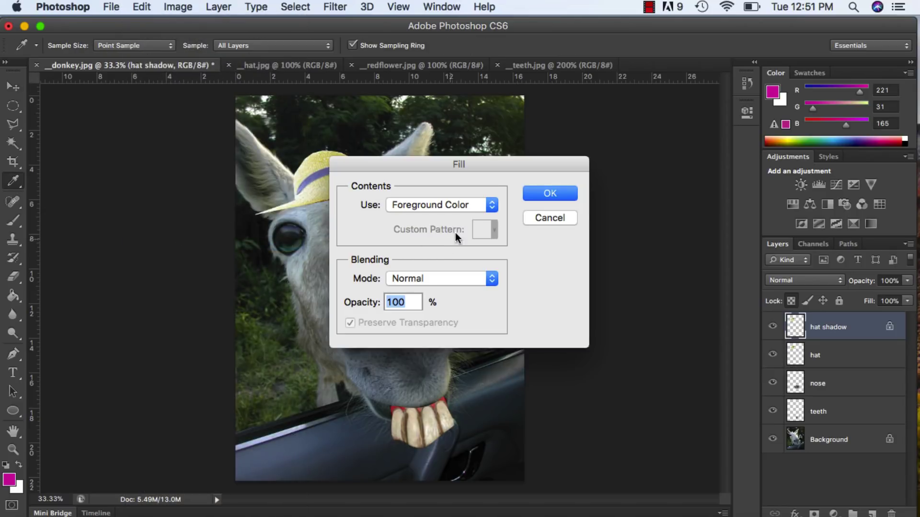
{"action": "left_click", "coordinate": [472, 206]}
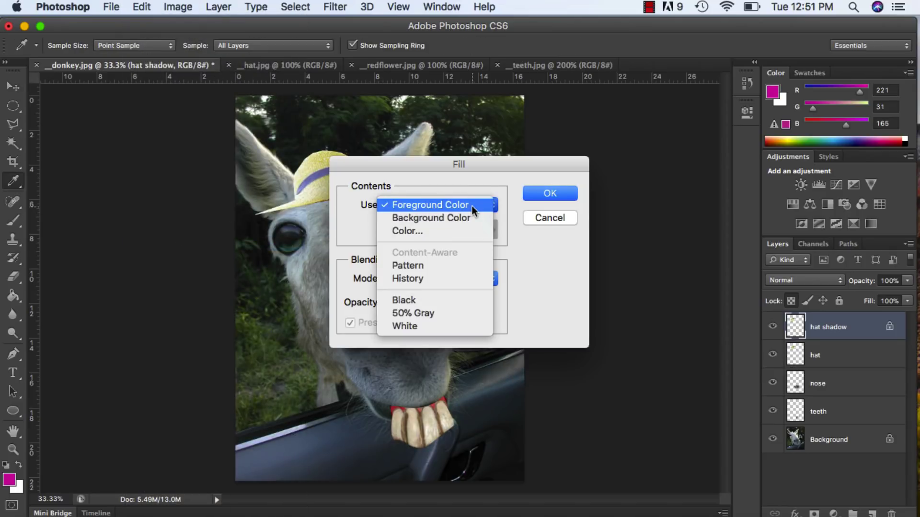
{"action": "left_click", "coordinate": [459, 298]}
{"action": "left_click", "coordinate": [550, 194]}
{"action": "key", "text": "v"}
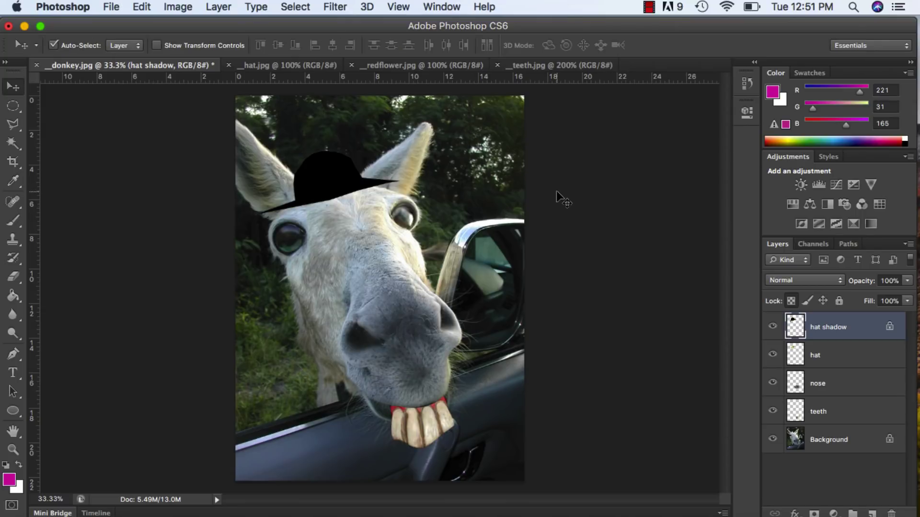
Unlock transparency, move hat shadow below the hat layer and nudge it slightly down
{"action": "left_click", "coordinate": [791, 302]}
{"action": "left_click_drag", "start_coordinate": [858, 329], "coordinate": [865, 366]}
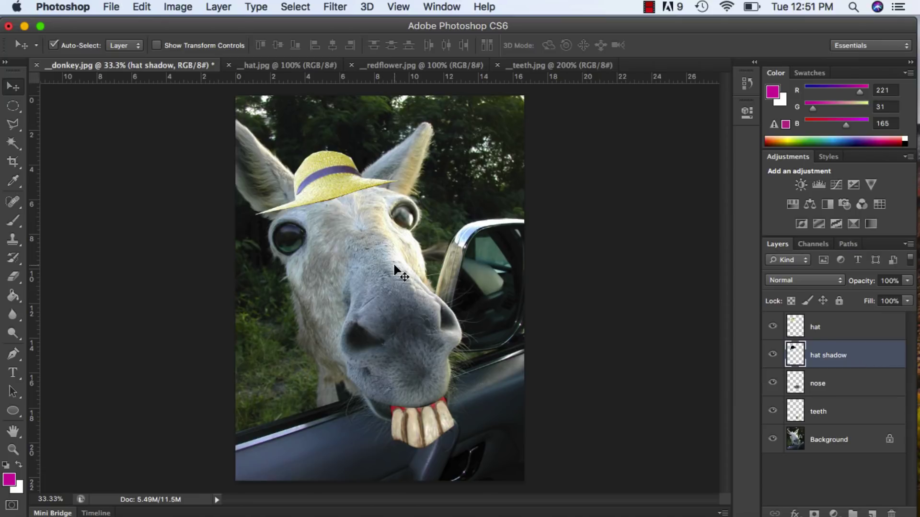
{"action": "key", "text": "Down"}
{"action": "key", "text": "Down"}
{"action": "key", "text": "Down"}
{"action": "key", "text": "Down"}
{"action": "key", "text": "Down"}
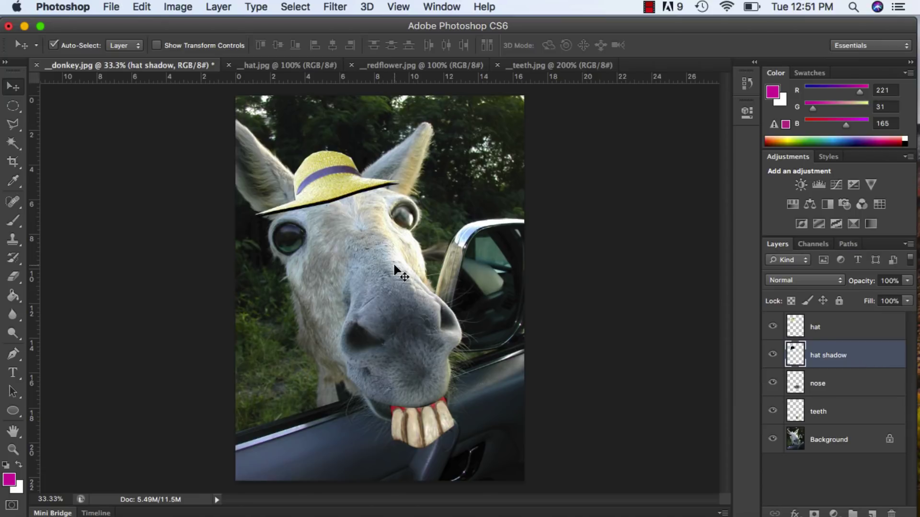
{"action": "key", "text": "Down"}
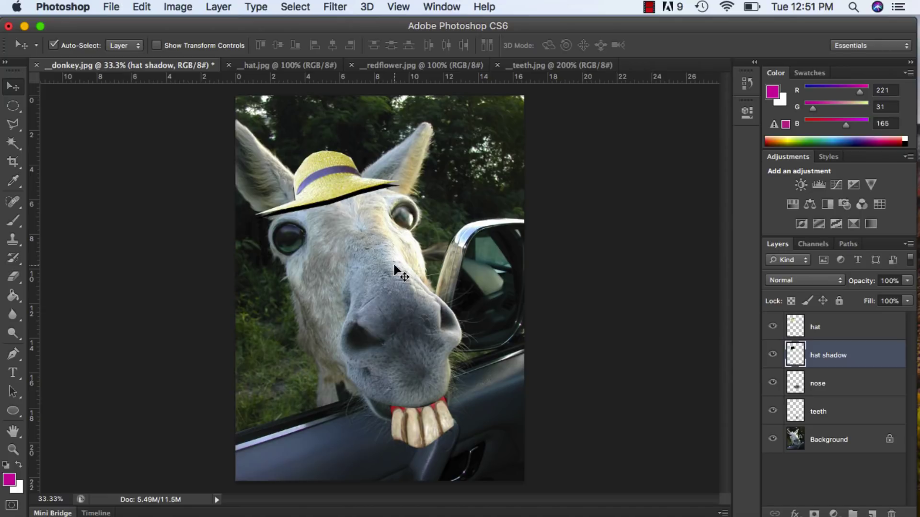
Set the hat shadow layer's opacity to 50%
{"action": "left_click", "coordinate": [908, 282]}
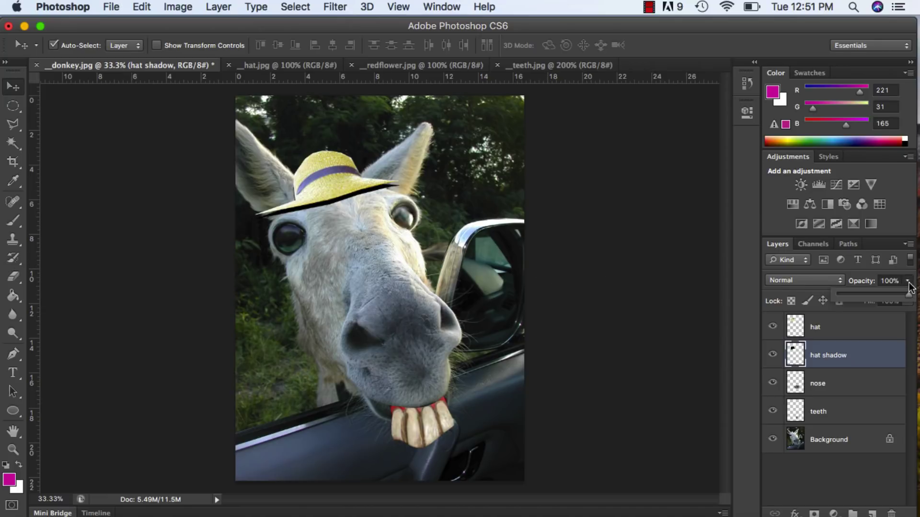
{"action": "left_click", "coordinate": [875, 292]}
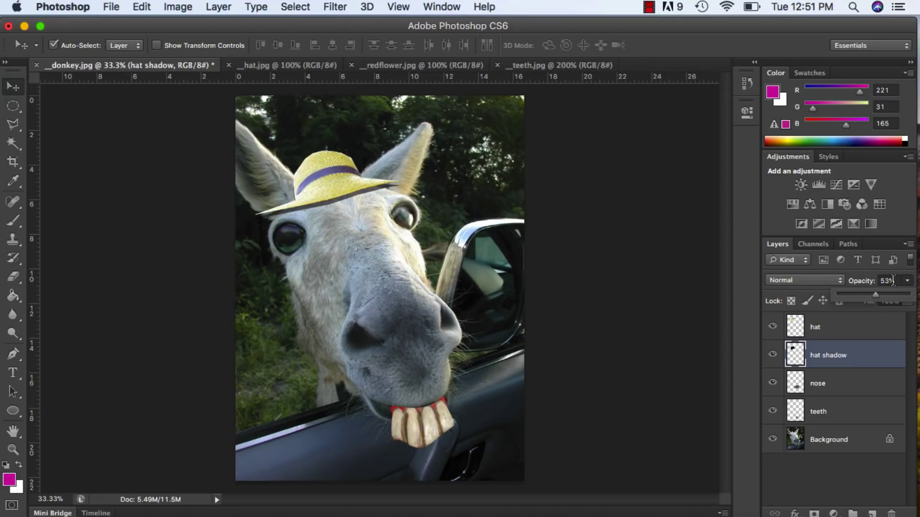
{"action": "left_click", "coordinate": [892, 281]}
{"action": "type", "text": "50"}
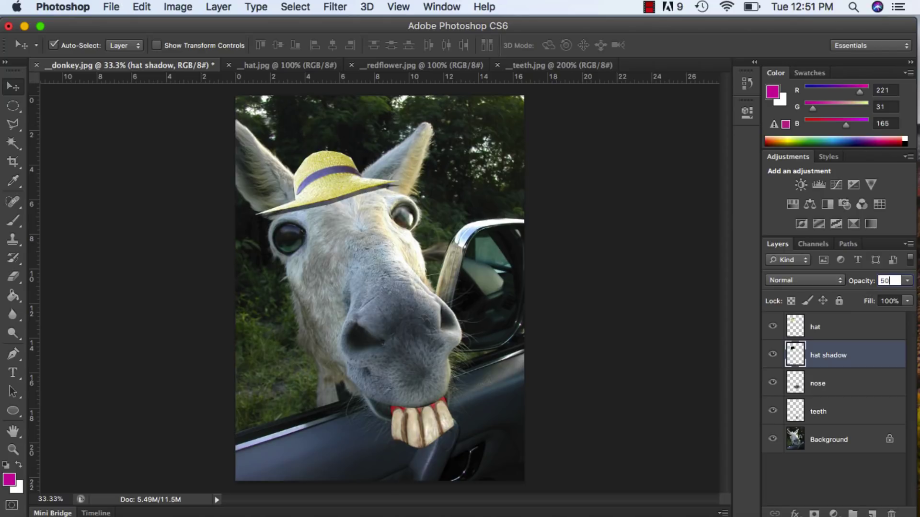
{"action": "key", "text": "Return"}
Zoom in on the hat and set up the Blur tool with a soft round 28 px brush
{"action": "left_click", "coordinate": [13, 450]}
{"action": "left_click", "coordinate": [353, 220], "text": "alt"}
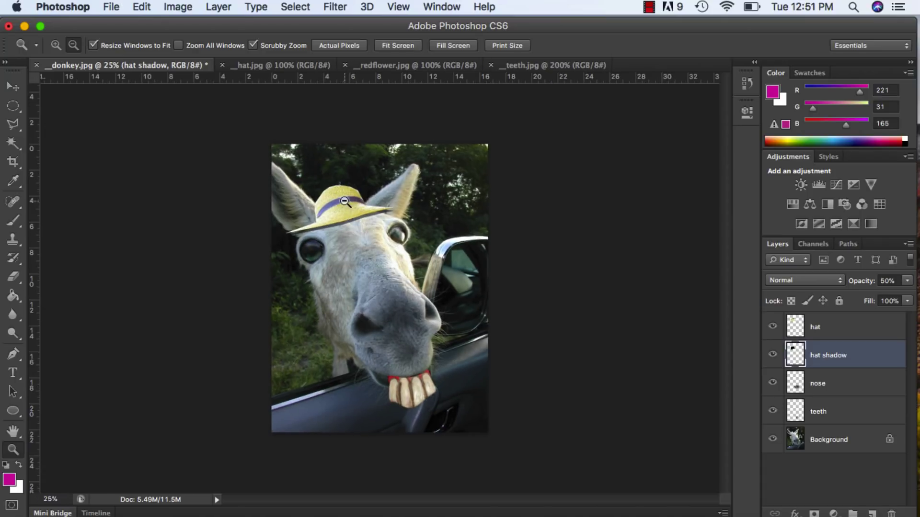
{"action": "left_click", "coordinate": [56, 45]}
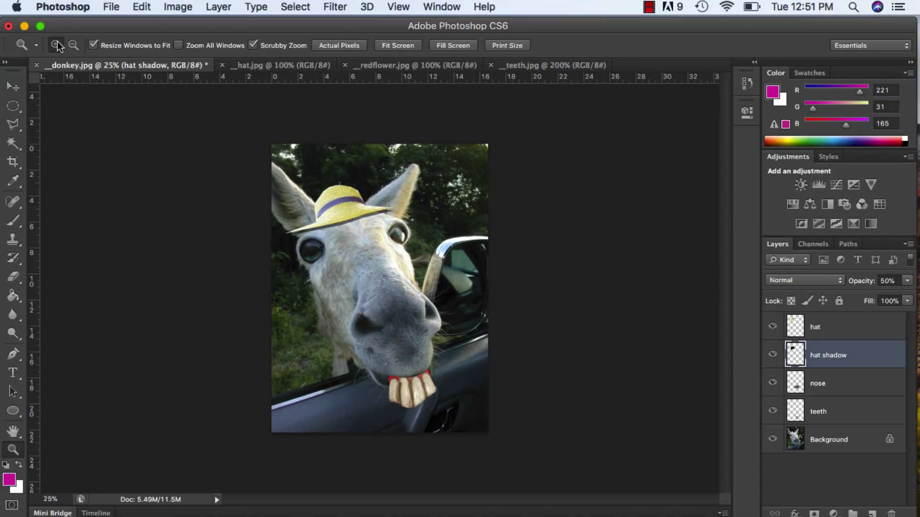
{"action": "left_click", "coordinate": [352, 213]}
{"action": "left_click", "coordinate": [335, 187]}
{"action": "left_click", "coordinate": [333, 183]}
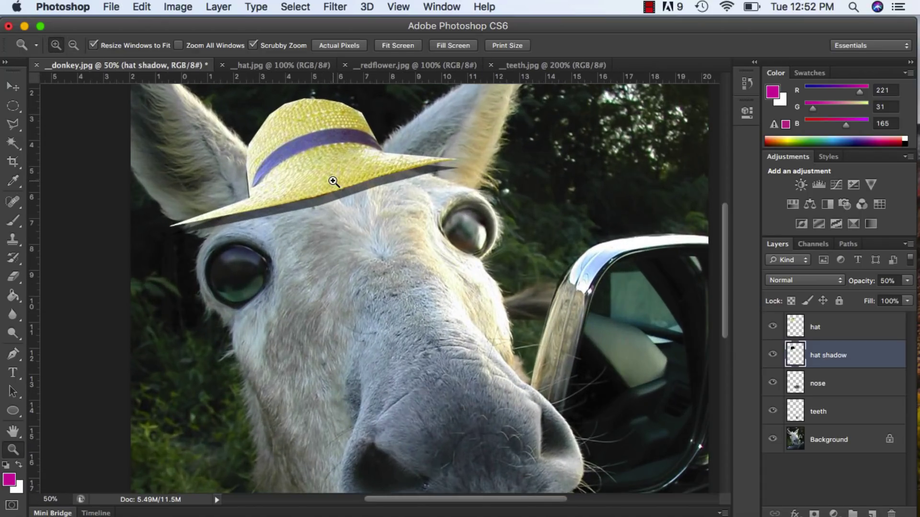
{"action": "left_click", "coordinate": [14, 316]}
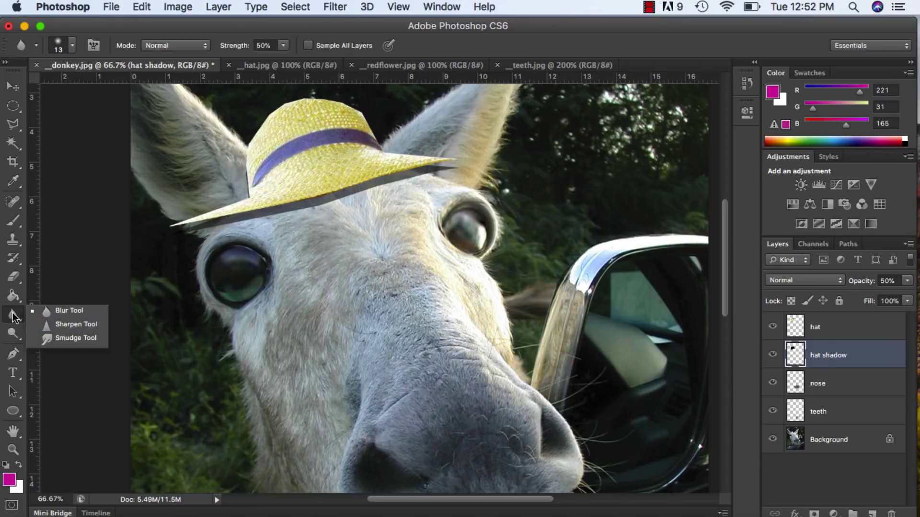
{"action": "left_click", "coordinate": [70, 314]}
{"action": "left_click", "coordinate": [73, 45]}
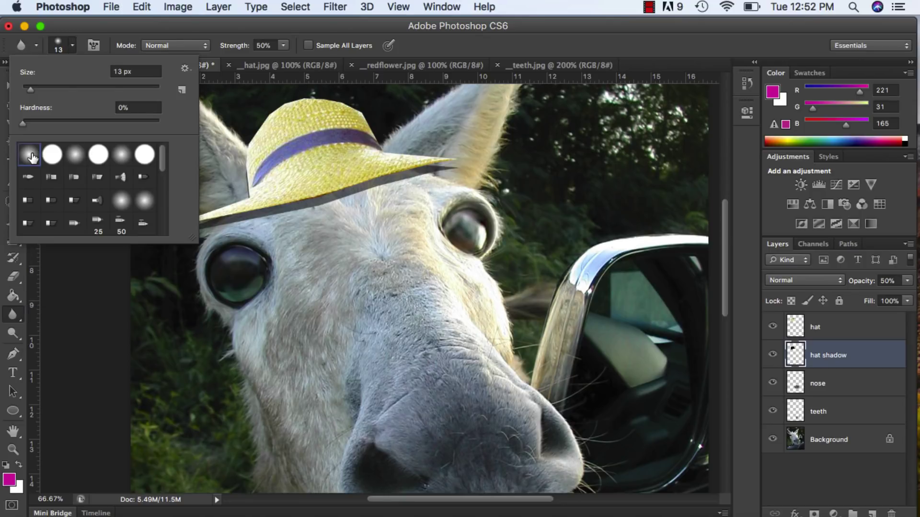
{"action": "left_click", "coordinate": [52, 155]}
{"action": "left_click", "coordinate": [29, 156]}
{"action": "left_click", "coordinate": [41, 90]}
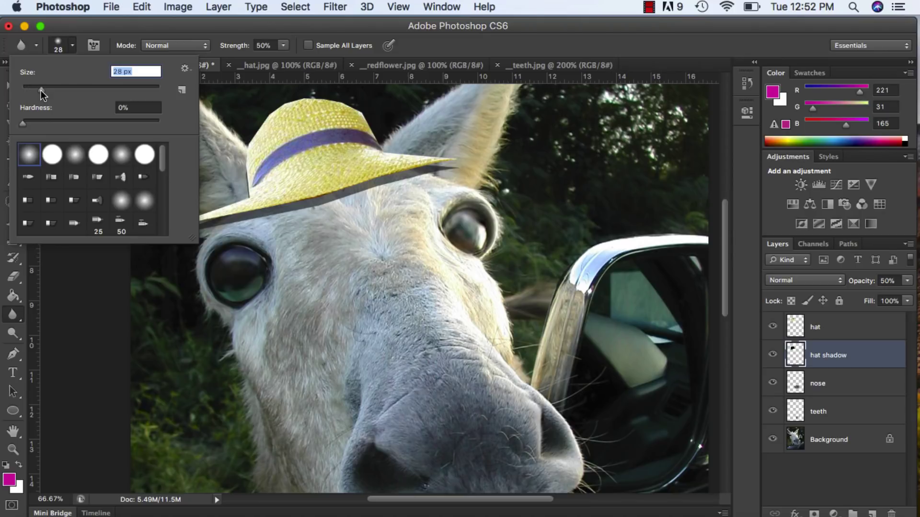
{"action": "left_click", "coordinate": [247, 216]}
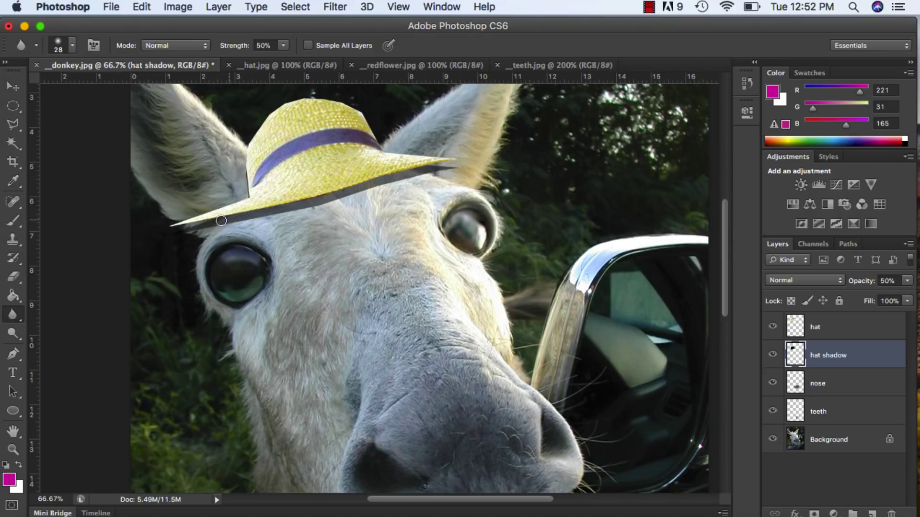
Blur the shadow's edges and brim at 100% blur strength
{"action": "mouse_move", "coordinate": [221, 220]}
{"action": "left_mouse_down"}
{"action": "mouse_move", "coordinate": [184, 221]}
{"action": "mouse_move", "coordinate": [214, 221]}
{"action": "left_mouse_up"}
{"action": "mouse_move", "coordinate": [398, 194]}
{"action": "left_mouse_down"}
{"action": "mouse_move", "coordinate": [460, 160]}
{"action": "mouse_move", "coordinate": [427, 160]}
{"action": "mouse_move", "coordinate": [451, 158]}
{"action": "left_mouse_up"}
{"action": "left_click", "coordinate": [284, 45]}
{"action": "left_click_drag", "start_coordinate": [287, 59], "coordinate": [321, 58]}
{"action": "mouse_move", "coordinate": [454, 165]}
{"action": "left_mouse_down"}
{"action": "mouse_move", "coordinate": [283, 212]}
{"action": "mouse_move", "coordinate": [331, 208]}
{"action": "mouse_move", "coordinate": [291, 209]}
{"action": "left_mouse_up"}
Enlarge the blur brush to 100 px and soften the shadow along the whole brim
{"action": "left_click", "coordinate": [72, 45]}
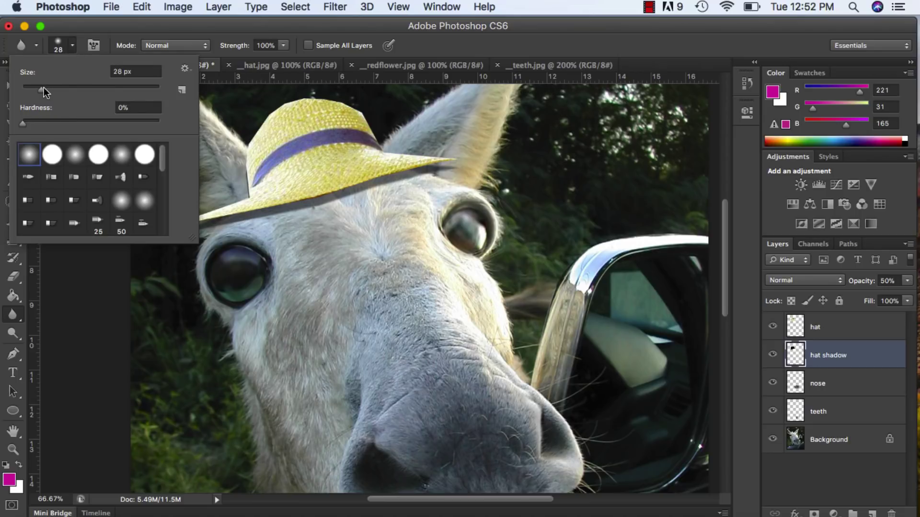
{"action": "left_click_drag", "start_coordinate": [45, 88], "coordinate": [70, 88]}
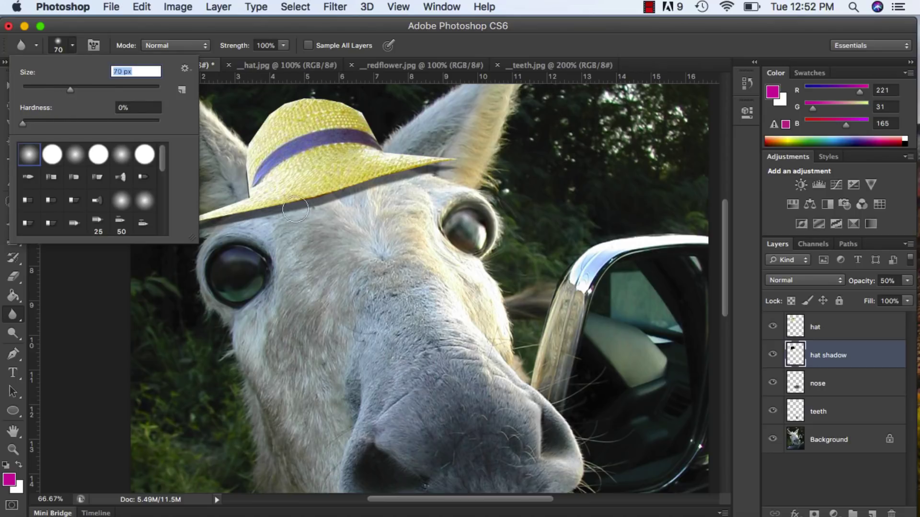
{"action": "left_click", "coordinate": [91, 88]}
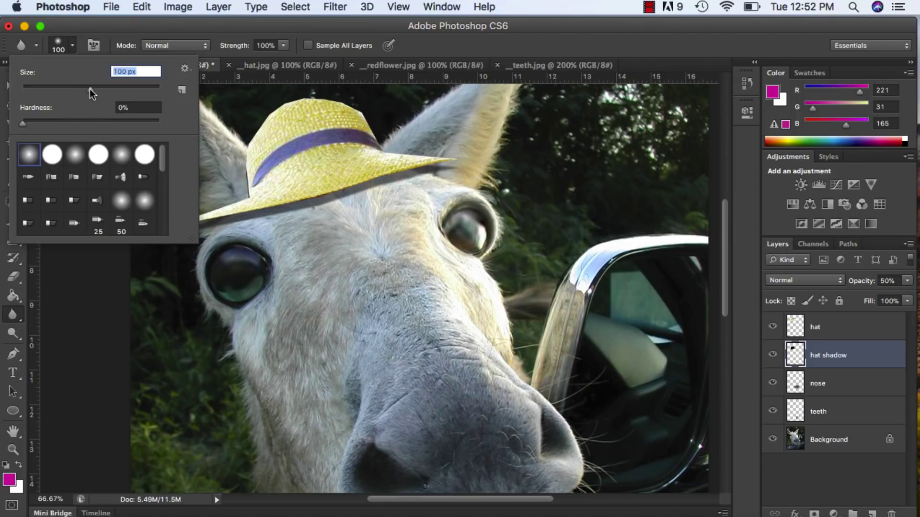
{"action": "left_click", "coordinate": [309, 195]}
{"action": "mouse_move", "coordinate": [423, 174]}
{"action": "left_mouse_down"}
{"action": "mouse_move", "coordinate": [303, 211]}
{"action": "mouse_move", "coordinate": [369, 170]}
{"action": "mouse_move", "coordinate": [267, 199]}
{"action": "mouse_move", "coordinate": [295, 208]}
{"action": "mouse_move", "coordinate": [219, 226]}
{"action": "left_mouse_up"}
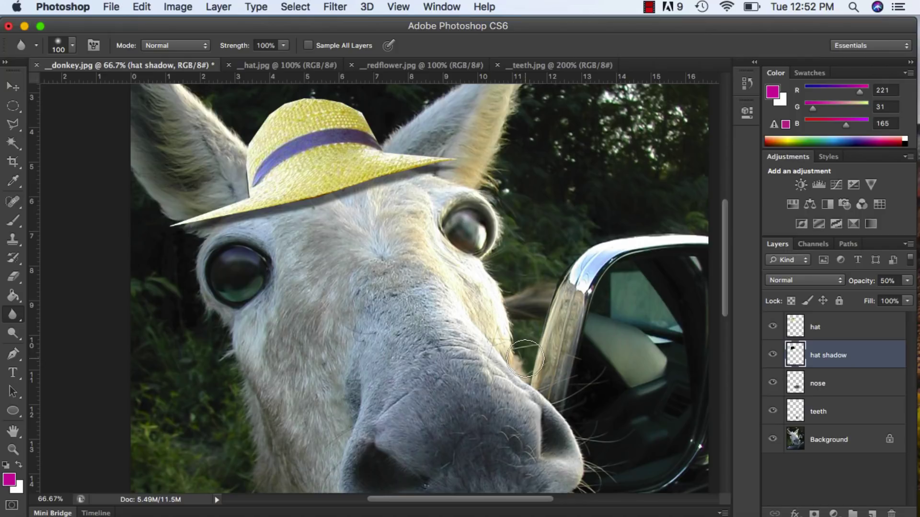
In redflower.jpg, magic-wand select the white background, settling on tolerance 90
{"action": "left_click", "coordinate": [441, 65]}
{"action": "left_click", "coordinate": [13, 143]}
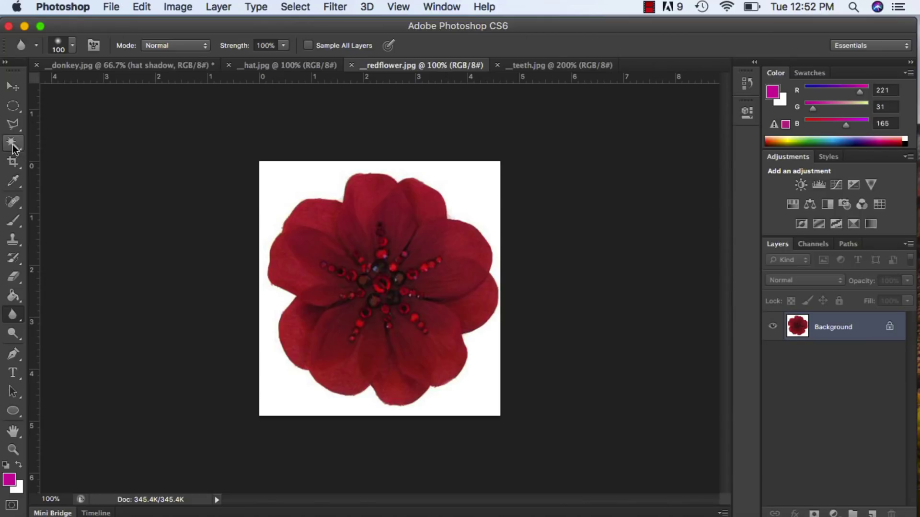
{"action": "left_click", "coordinate": [289, 181]}
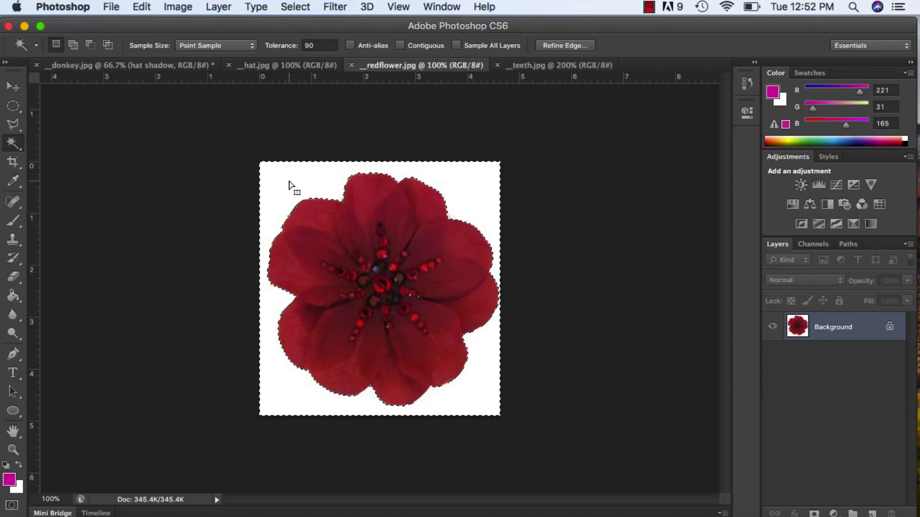
{"action": "left_click", "coordinate": [320, 45]}
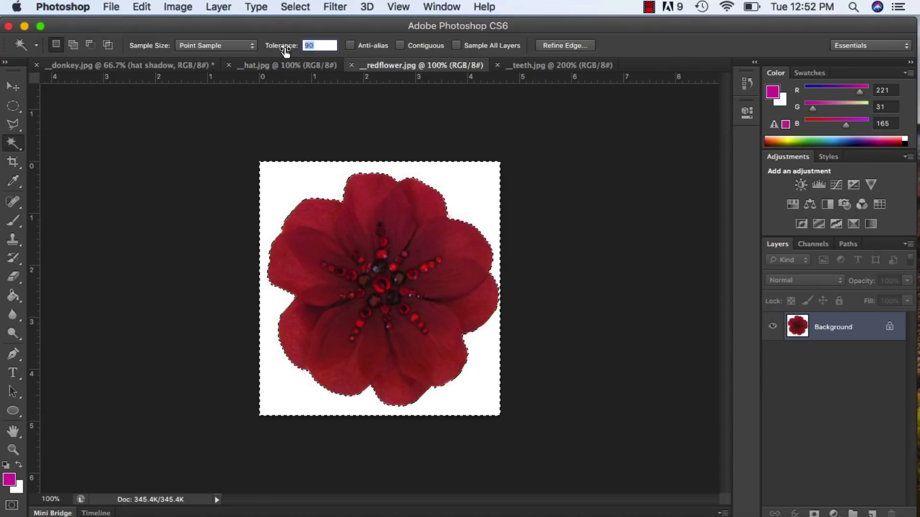
{"action": "type", "text": "5"}
{"action": "key", "text": "Return"}
{"action": "left_click", "coordinate": [316, 181]}
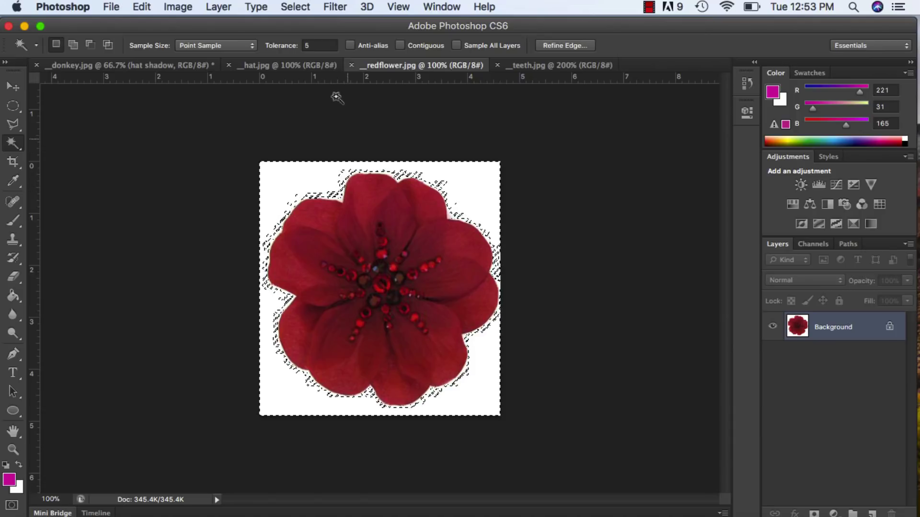
{"action": "left_click", "coordinate": [321, 46]}
{"action": "type", "text": "90"}
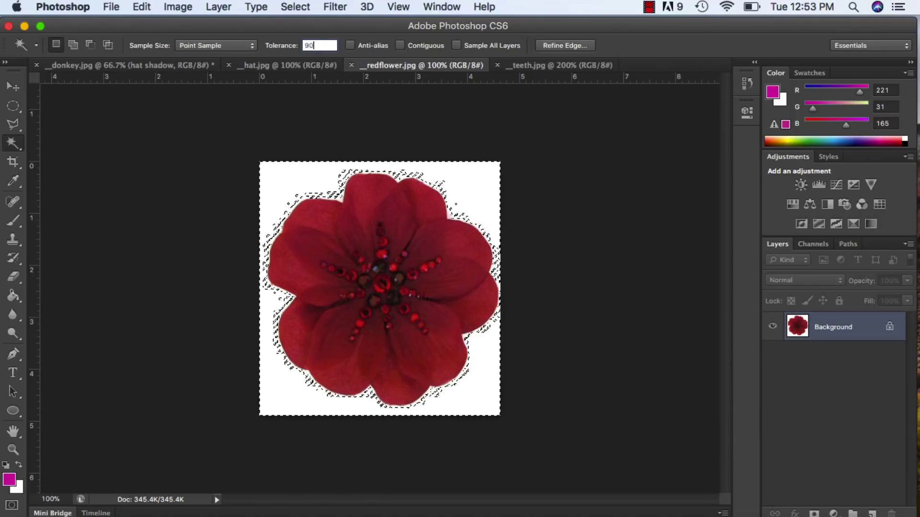
{"action": "key", "text": "Return"}
{"action": "left_click", "coordinate": [297, 181]}
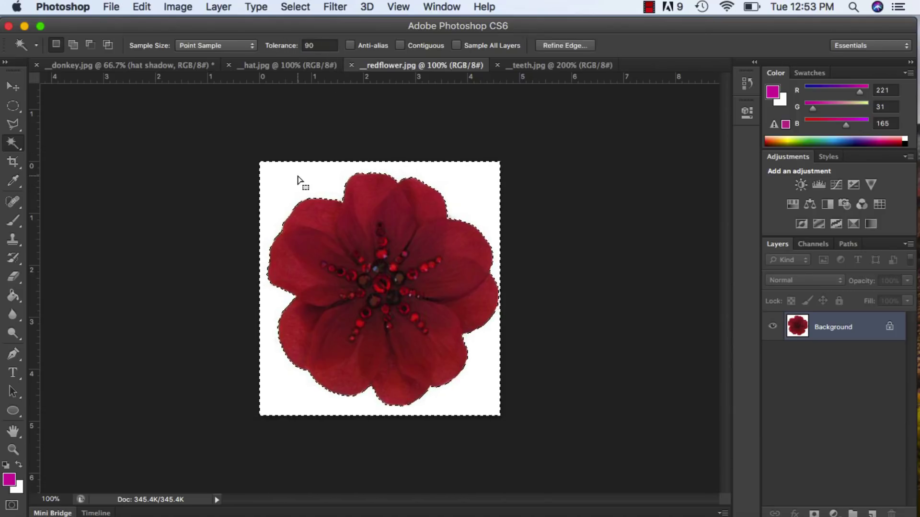
Invert the selection to just the red flower and copy it
{"action": "left_click", "coordinate": [294, 8]}
{"action": "left_click", "coordinate": [304, 63]}
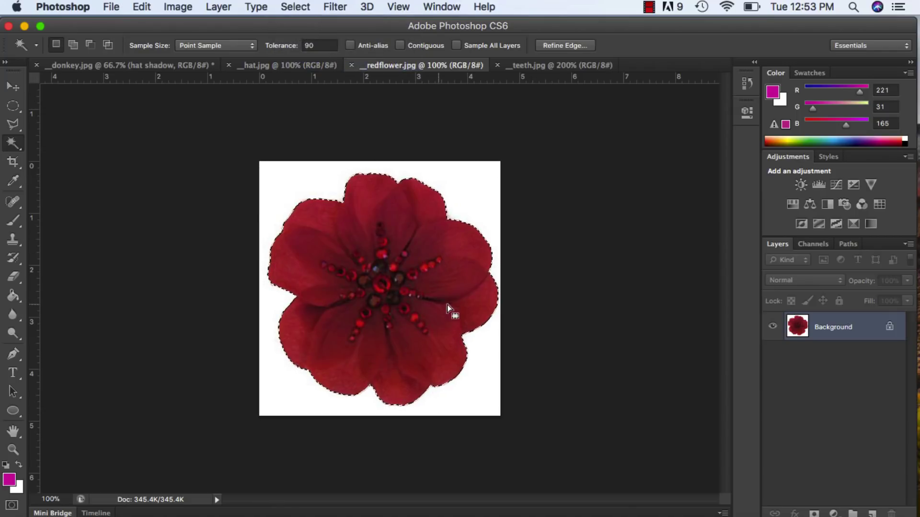
{"action": "key", "text": "super+c"}
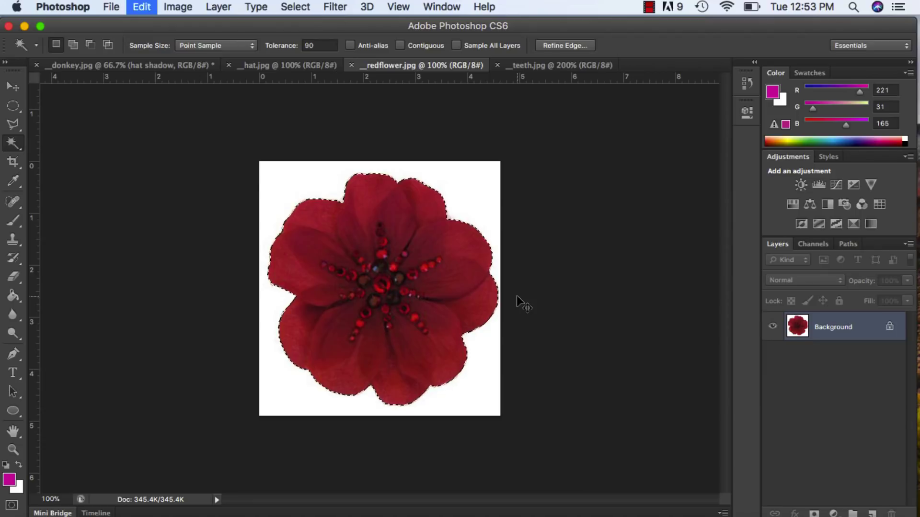
Paste the red flower into donkey.jpg and move it up onto the hat
{"action": "left_click", "coordinate": [131, 64]}
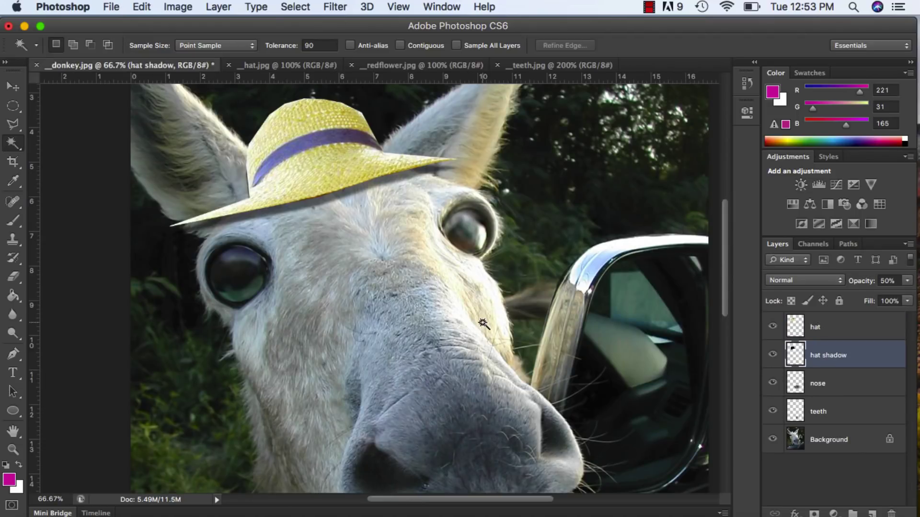
{"action": "key", "text": "super+v"}
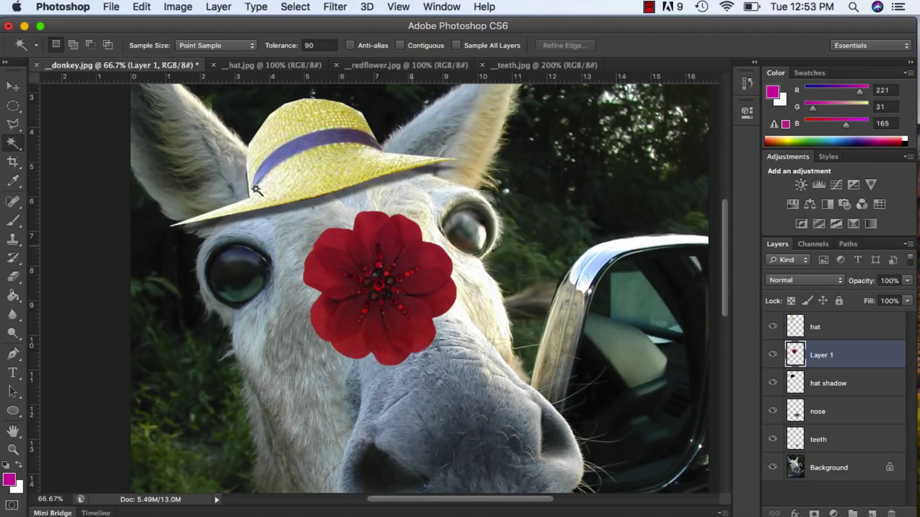
{"action": "left_click", "coordinate": [13, 450]}
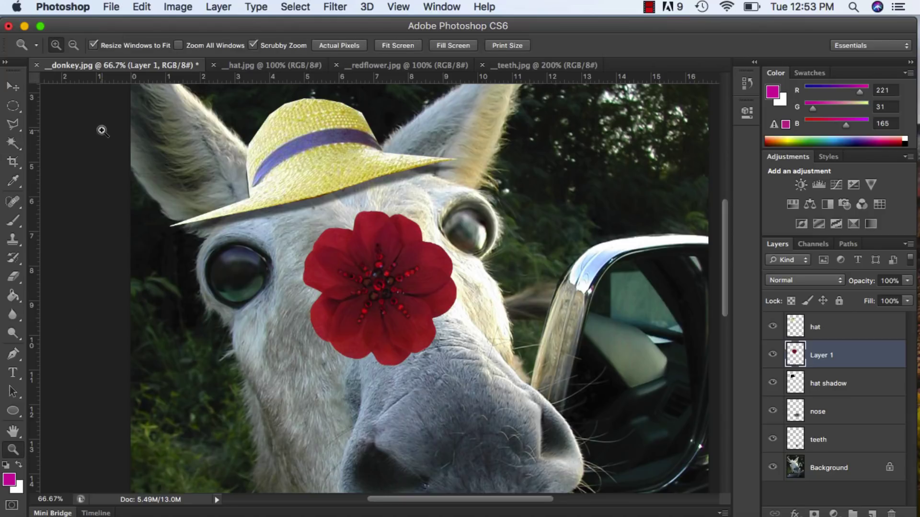
{"action": "left_click", "coordinate": [73, 45]}
{"action": "left_click", "coordinate": [363, 221]}
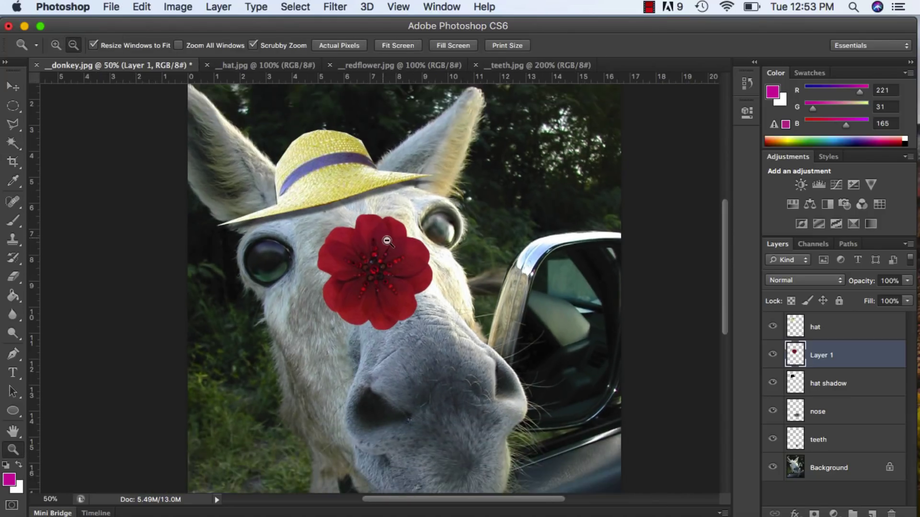
{"action": "left_click", "coordinate": [387, 240]}
{"action": "key", "text": "v"}
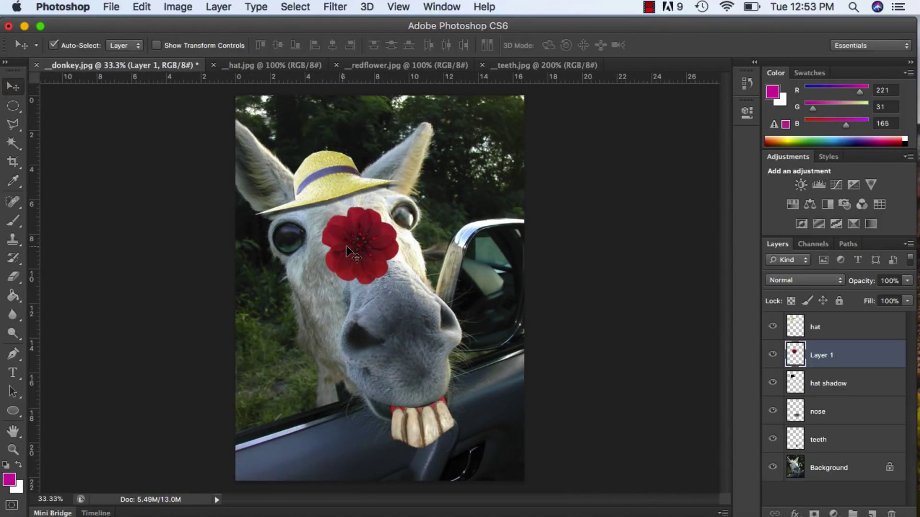
{"action": "left_click_drag", "start_coordinate": [346, 245], "coordinate": [349, 173]}
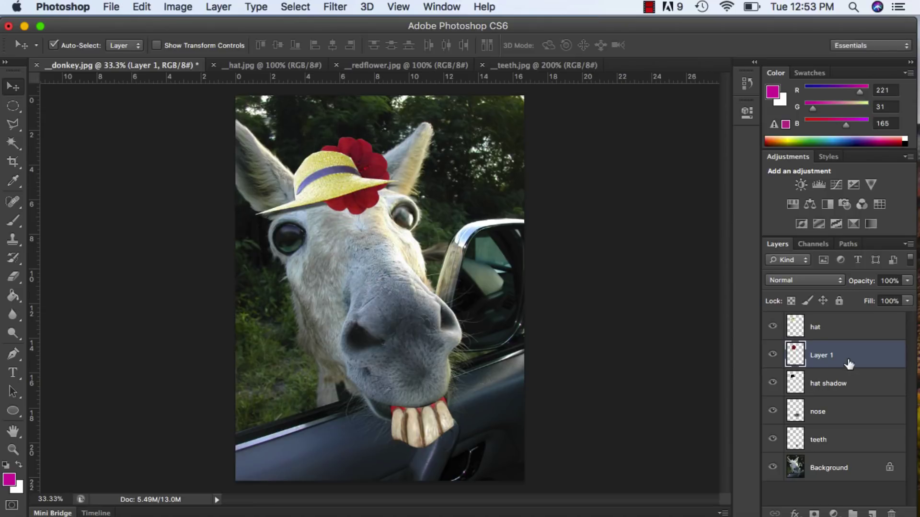
Stack the new flower layer above hat and rename it 'flower'
{"action": "left_click_drag", "start_coordinate": [849, 364], "coordinate": [854, 321]}
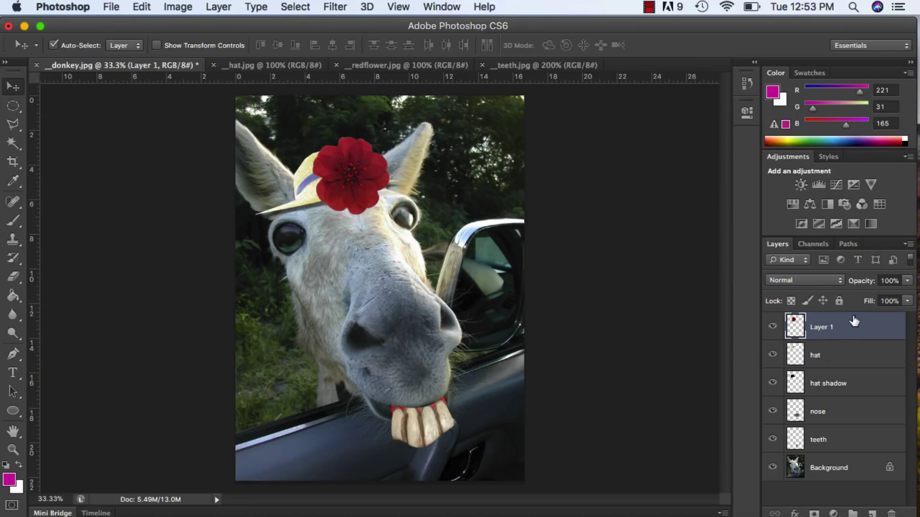
{"action": "double_click", "coordinate": [820, 328]}
{"action": "type", "text": "flower"}
{"action": "key", "text": "Return"}
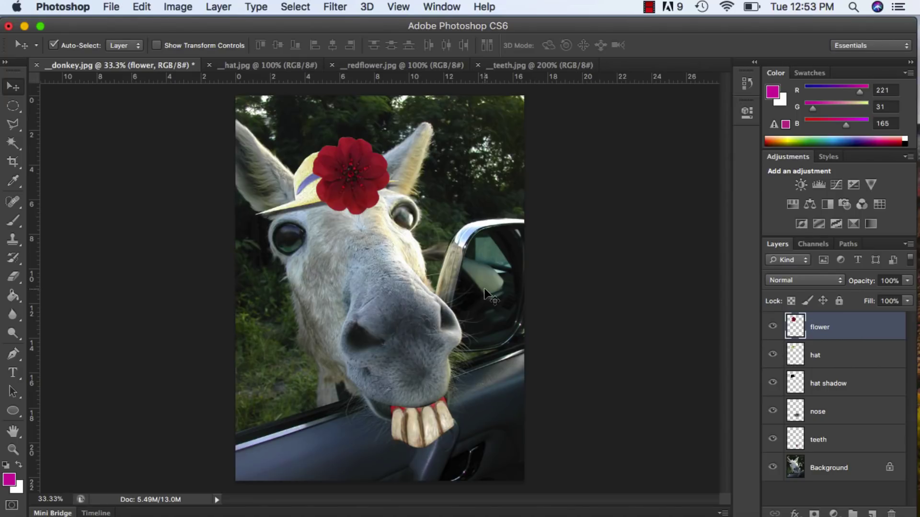
Scale the flower down to about 55% of its size
{"action": "key", "text": "ctrl+t"}
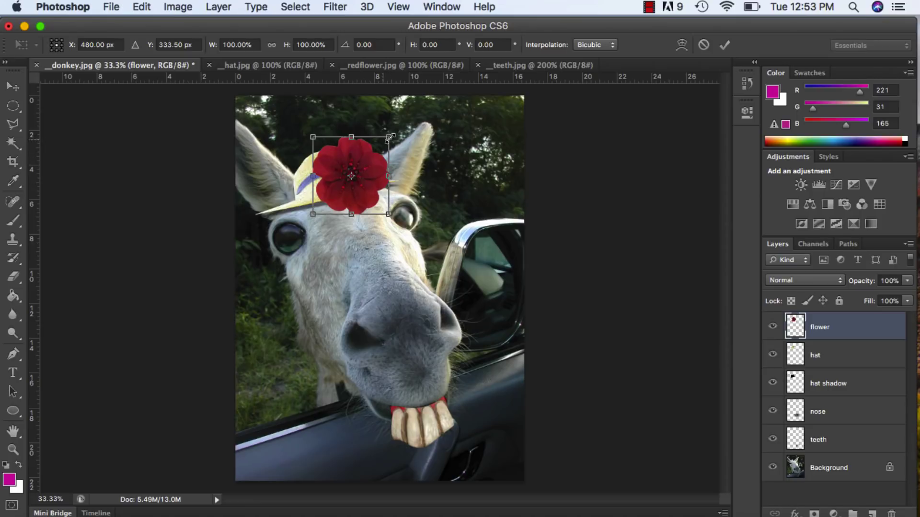
{"action": "left_click_drag", "start_coordinate": [389, 138], "coordinate": [361, 163]}
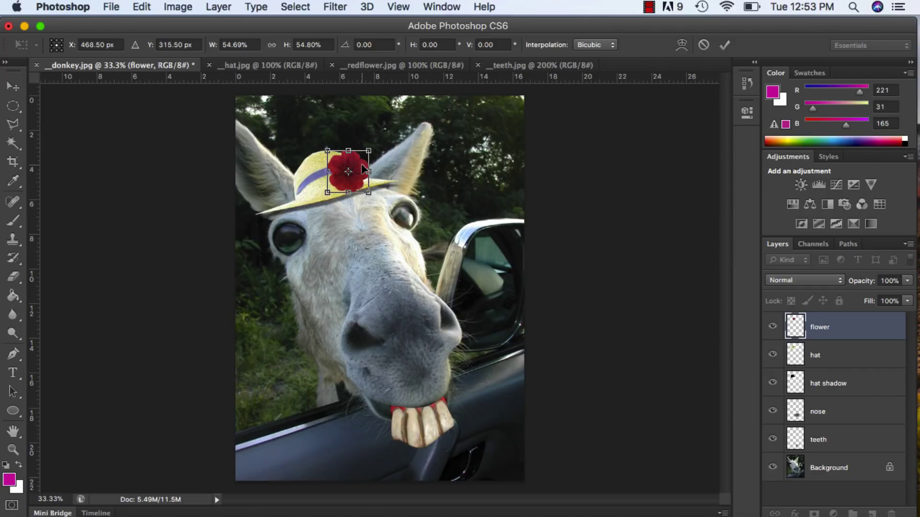
{"action": "key", "text": "Return"}
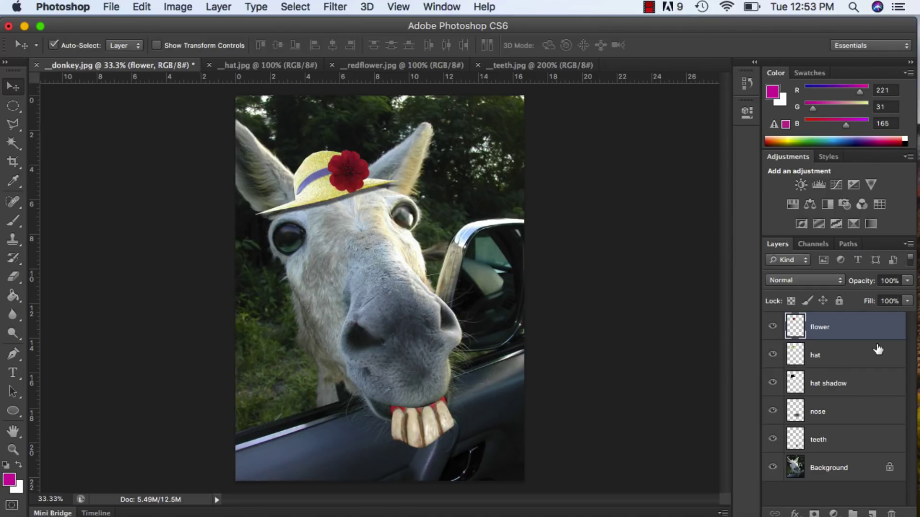
Duplicate the flower layer as 'flower copy' and shrink it slightly
{"action": "right_click", "coordinate": [872, 331]}
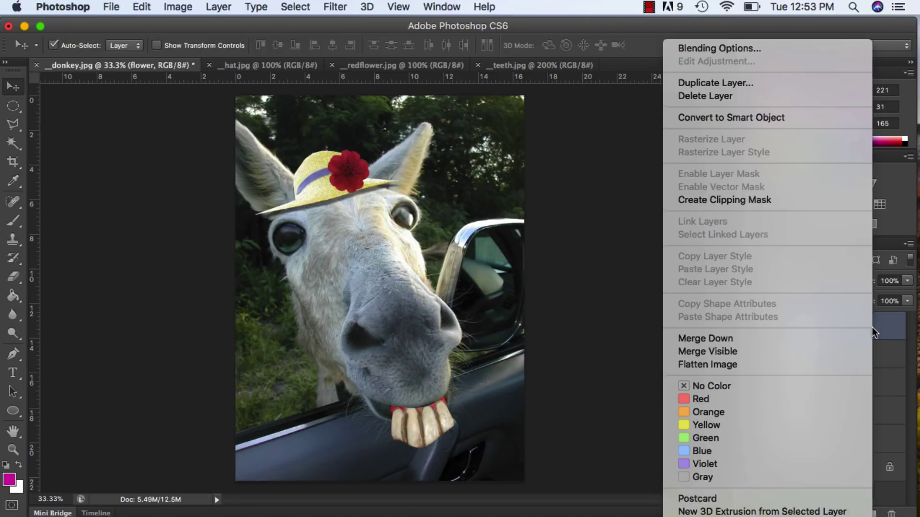
{"action": "left_click", "coordinate": [775, 85]}
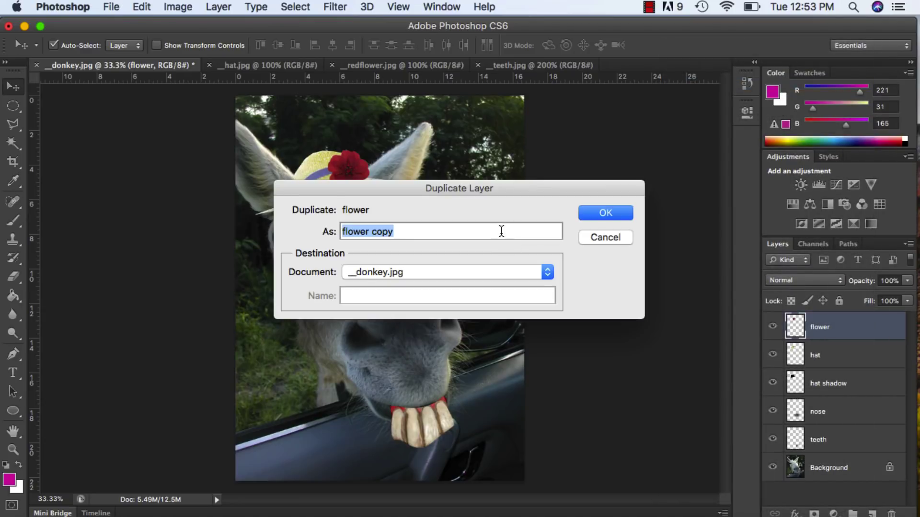
{"action": "left_click", "coordinate": [587, 215]}
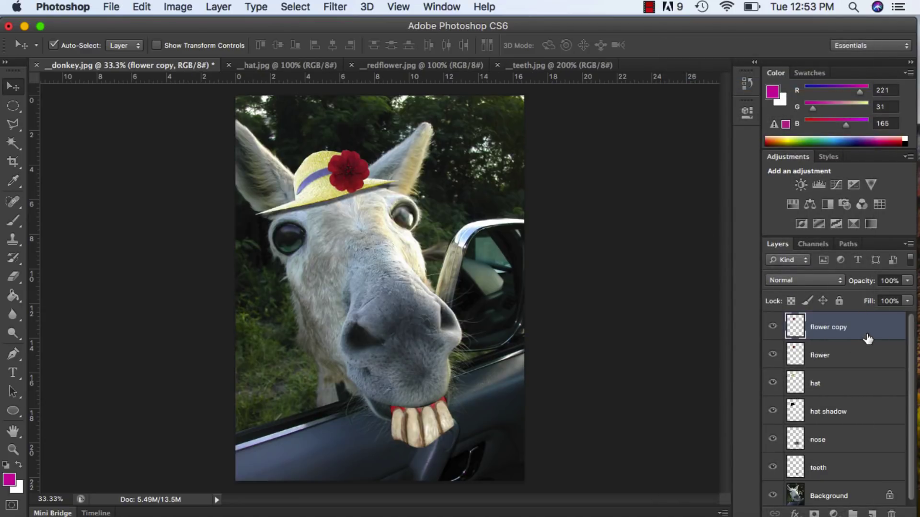
{"action": "key", "text": "ctrl+t"}
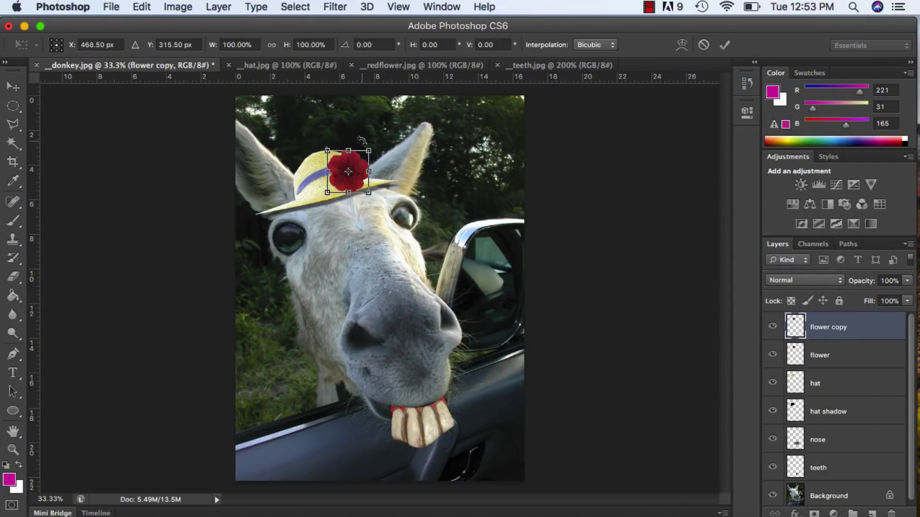
{"action": "left_click_drag", "start_coordinate": [368, 151], "coordinate": [336, 185]}
{"action": "key", "text": "Return"}
Color Balance the flower copy to +100, -100, +100, turning it magenta-red
{"action": "left_click", "coordinate": [183, 5]}
{"action": "mouse_move", "coordinate": [194, 52]}
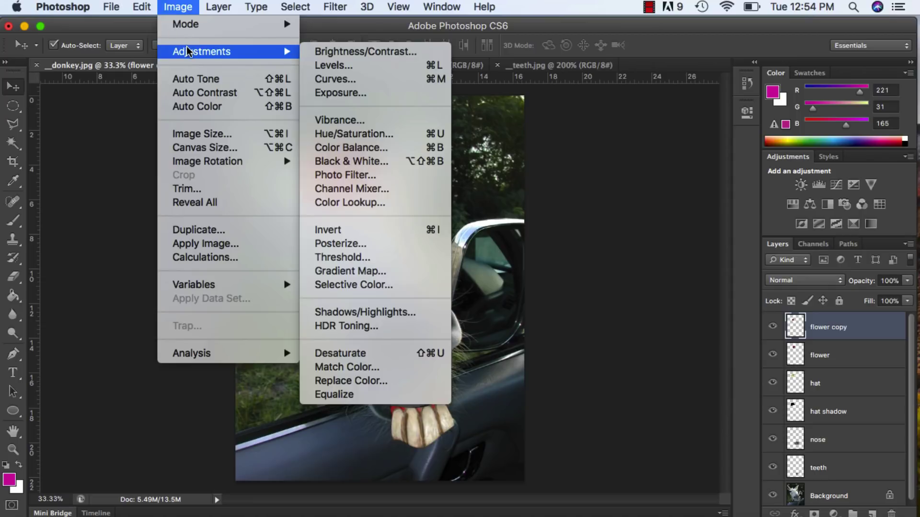
{"action": "left_click", "coordinate": [352, 148]}
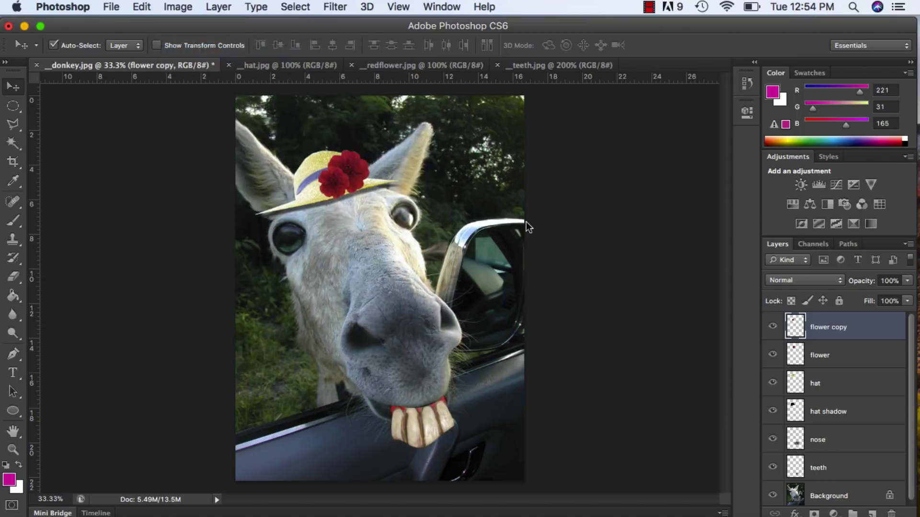
{"action": "left_click_drag", "start_coordinate": [686, 171], "coordinate": [767, 172]}
{"action": "left_click_drag", "start_coordinate": [692, 154], "coordinate": [813, 121]}
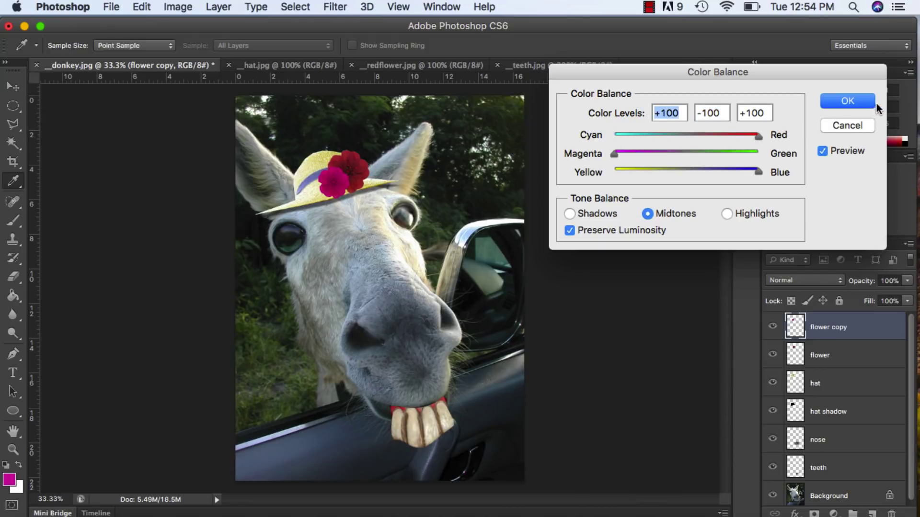
{"action": "left_click", "coordinate": [863, 101]}
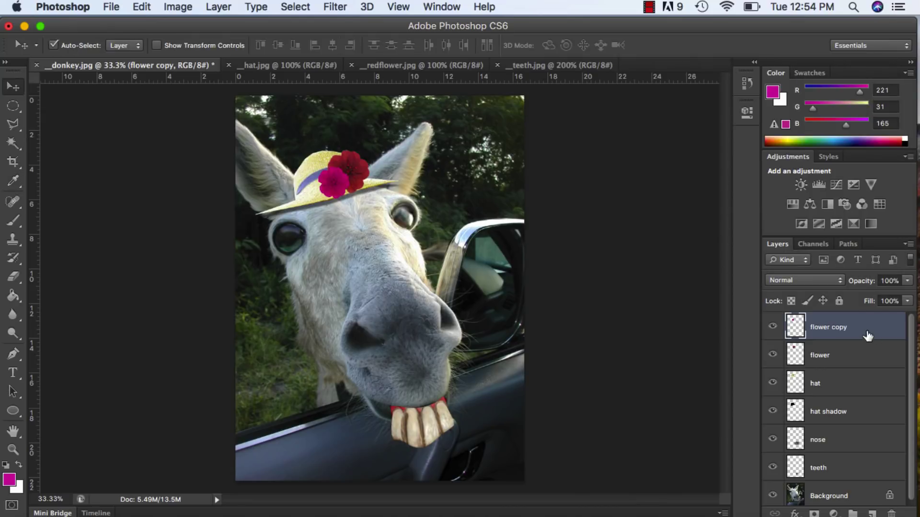
Duplicate the flower layer as 'flower copy 2', shrink it and move it to the hat's right
{"action": "left_click", "coordinate": [858, 359]}
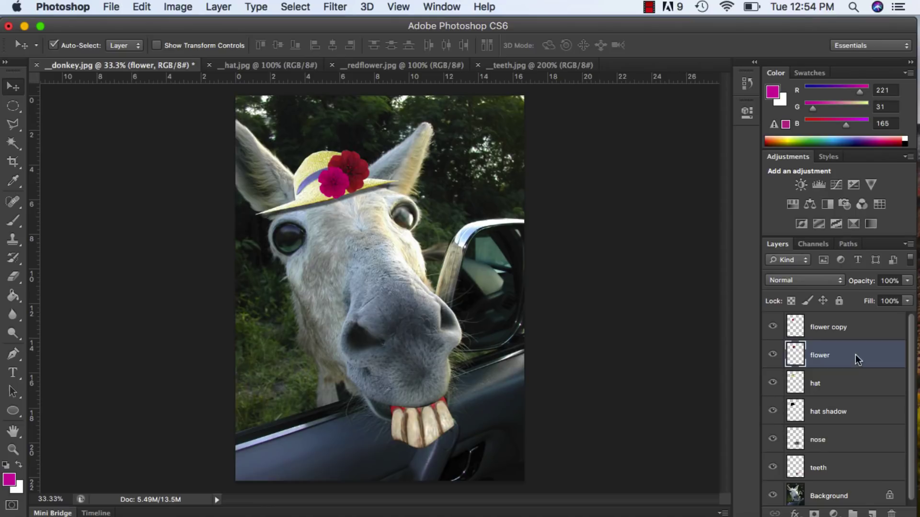
{"action": "right_click", "coordinate": [855, 354]}
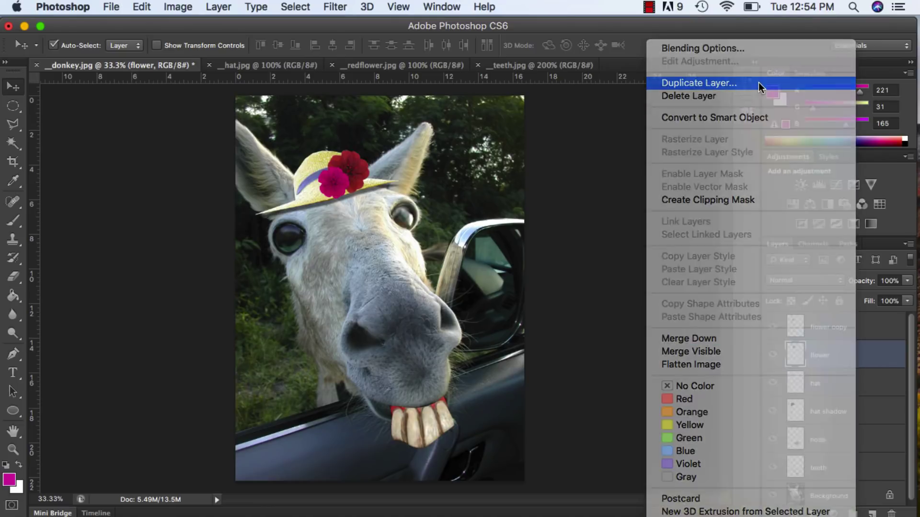
{"action": "left_click", "coordinate": [758, 82]}
{"action": "left_click", "coordinate": [605, 213]}
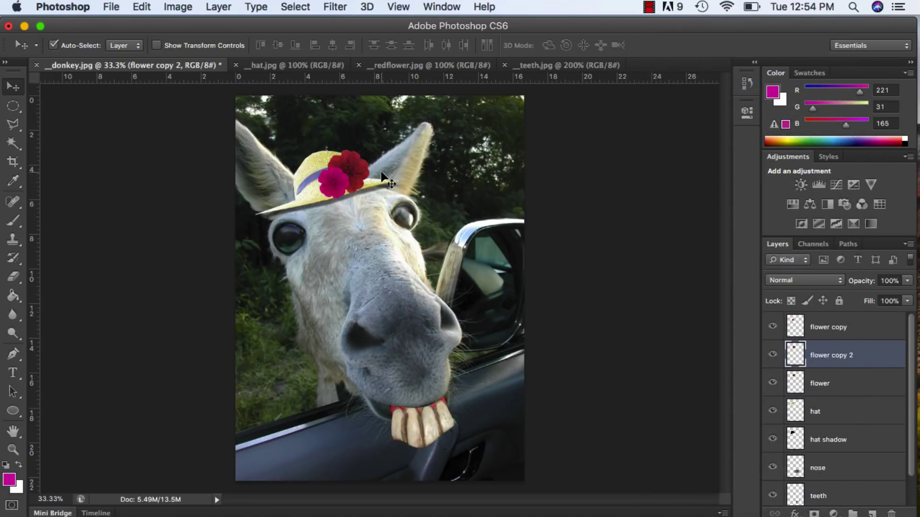
{"action": "key", "text": "super+t"}
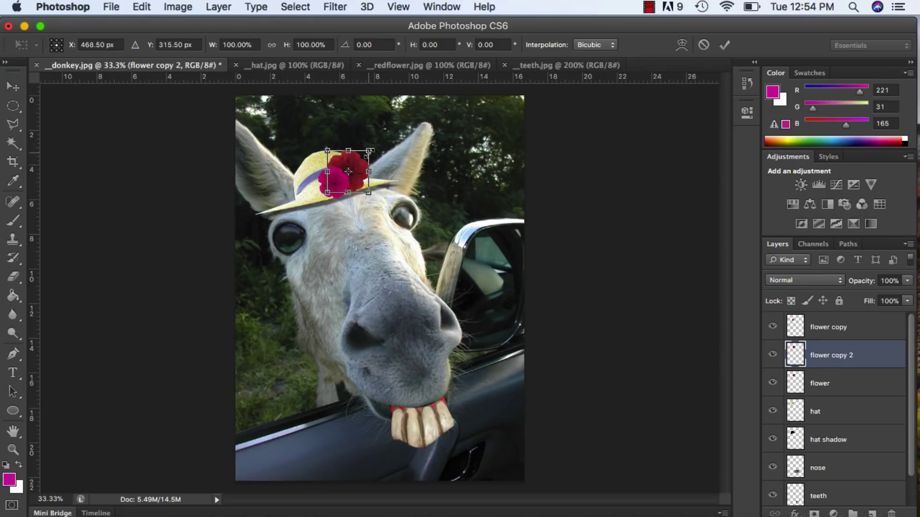
{"action": "left_click_drag", "start_coordinate": [369, 152], "coordinate": [380, 170]}
{"action": "key", "text": "Return"}
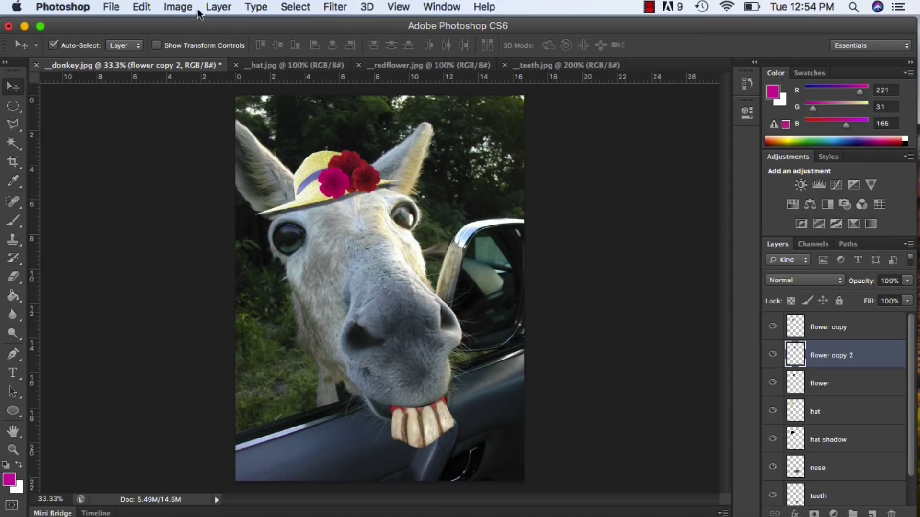
Tint flower copy 2 dark blue by pushing midtones and shadows toward blue and cyan
{"action": "left_click", "coordinate": [169, 7]}
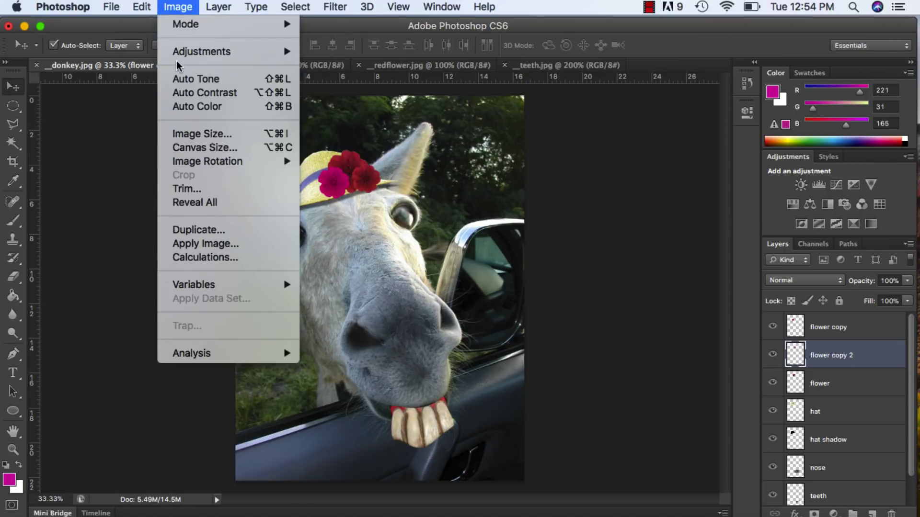
{"action": "mouse_move", "coordinate": [187, 52]}
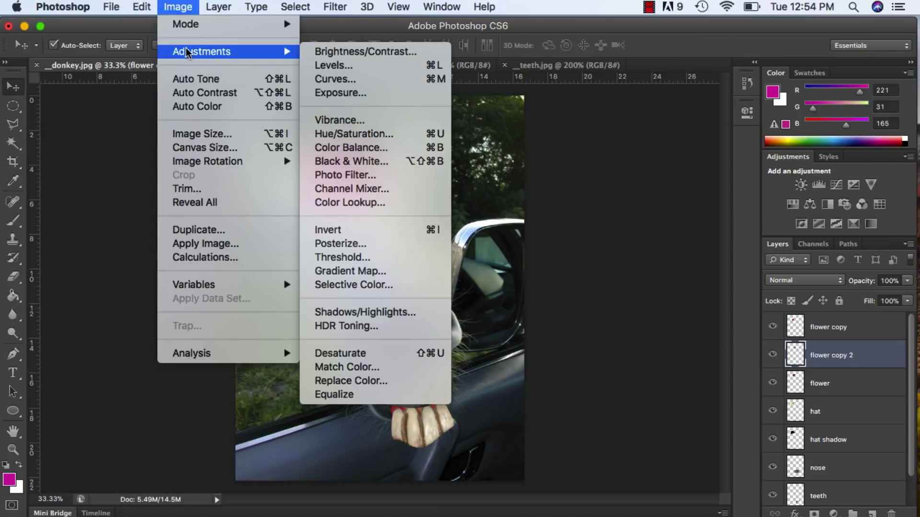
{"action": "left_click", "coordinate": [371, 147]}
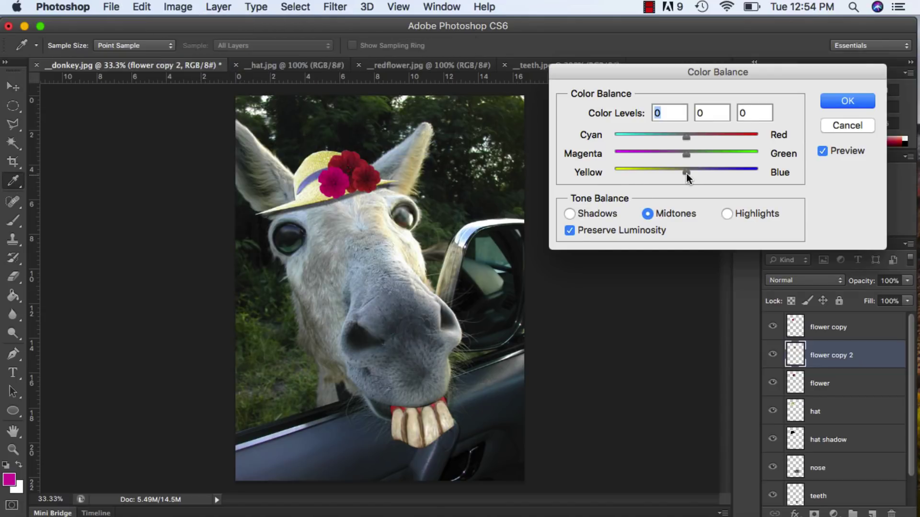
{"action": "left_click_drag", "start_coordinate": [686, 173], "coordinate": [775, 174]}
{"action": "left_click_drag", "start_coordinate": [689, 154], "coordinate": [784, 156]}
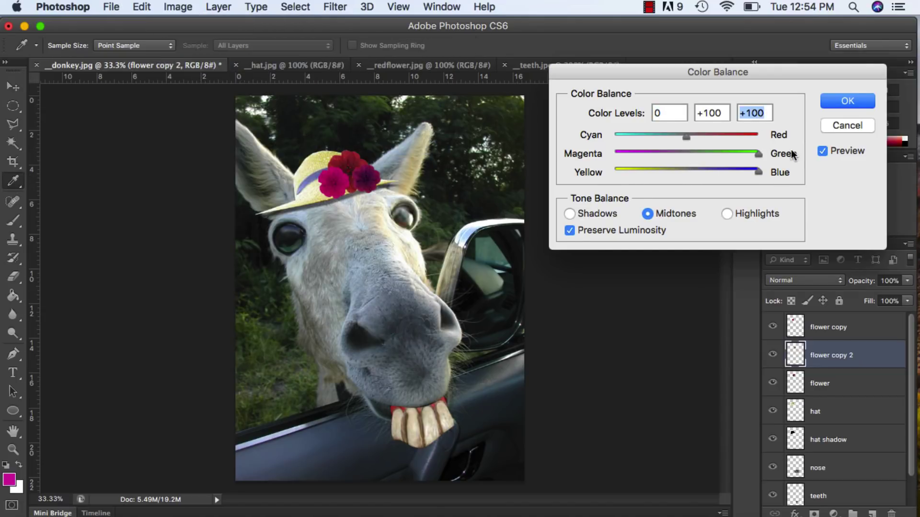
{"action": "left_click_drag", "start_coordinate": [553, 139], "coordinate": [554, 139]}
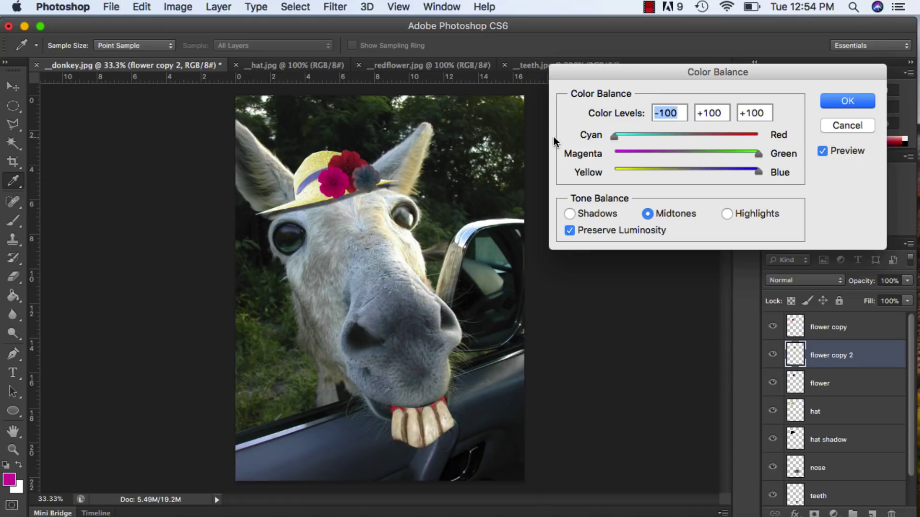
{"action": "left_click", "coordinate": [595, 212]}
{"action": "left_click_drag", "start_coordinate": [692, 174], "coordinate": [781, 177]}
{"action": "left_click_drag", "start_coordinate": [687, 134], "coordinate": [577, 138]}
{"action": "left_click", "coordinate": [846, 103]}
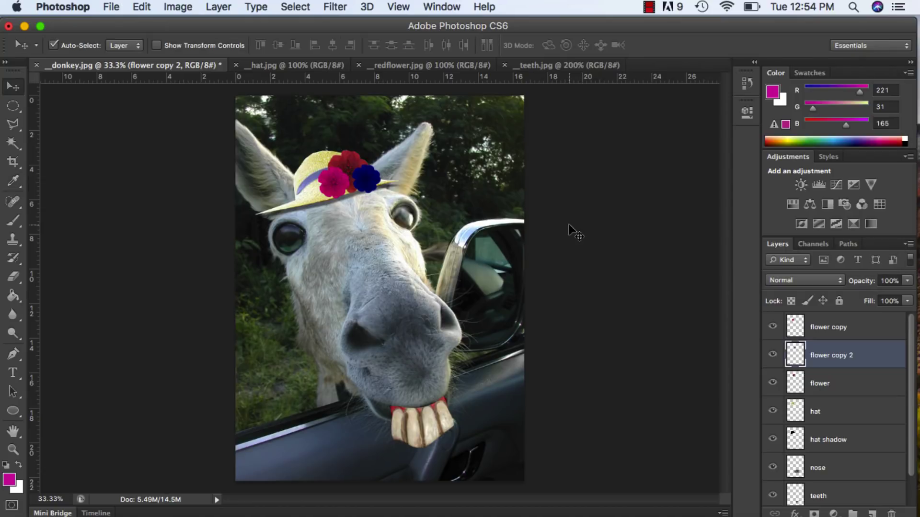
Select the Background layer and set the foreground colour to white (#ffffff) for brushing
{"action": "left_click", "coordinate": [865, 331]}
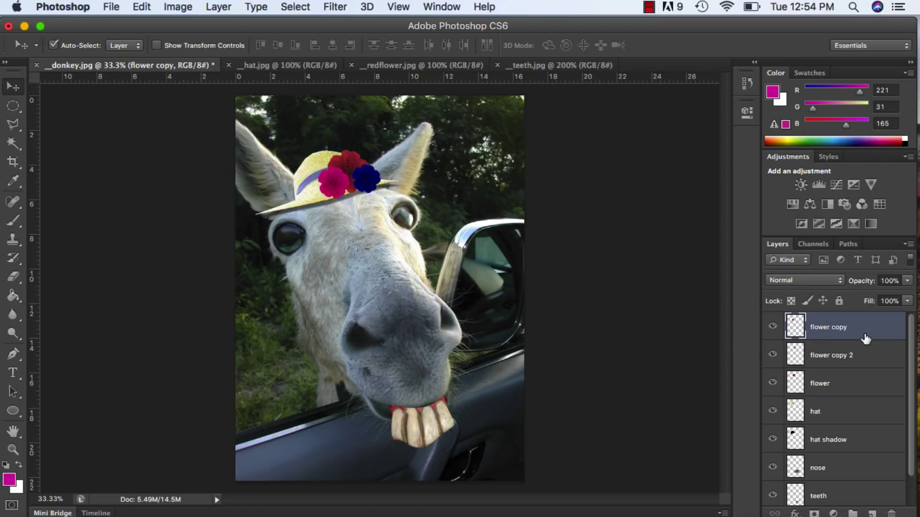
{"action": "scroll", "coordinate": [868, 400], "scroll_direction": "down", "scroll_amount": 1}
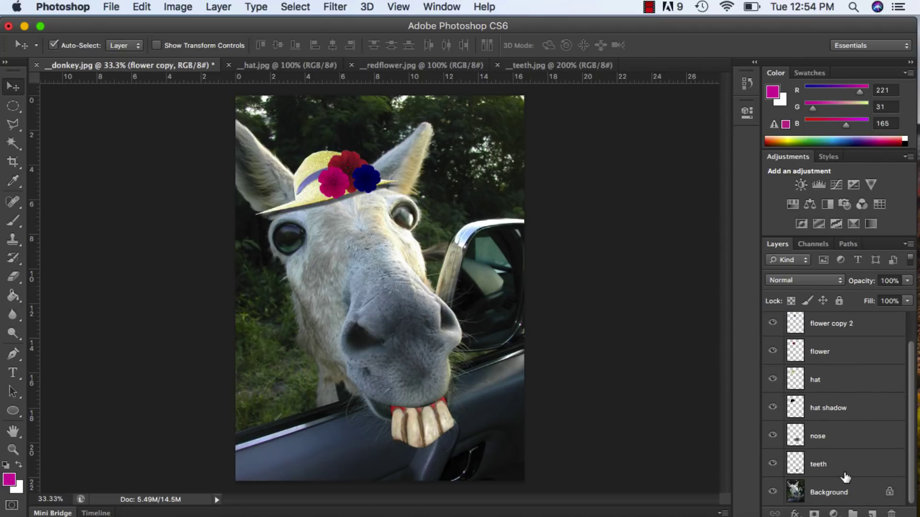
{"action": "left_click", "coordinate": [841, 494]}
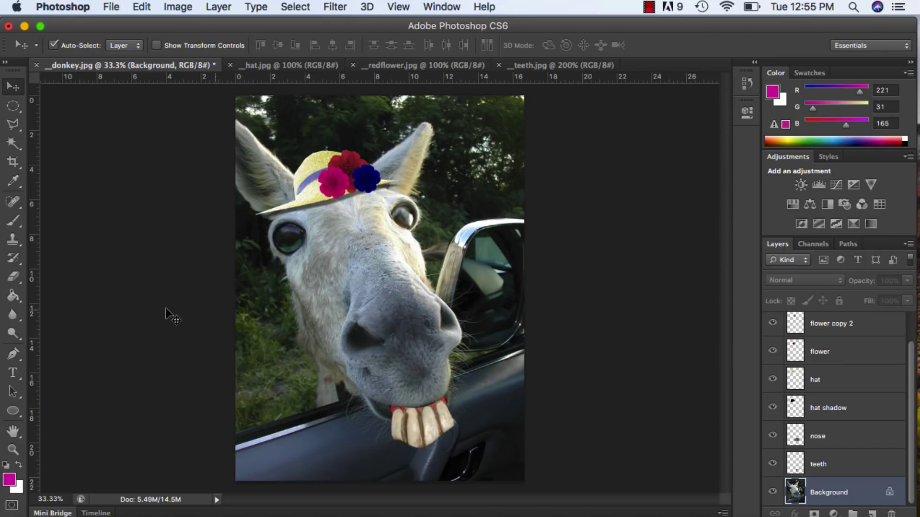
{"action": "left_click", "coordinate": [10, 481]}
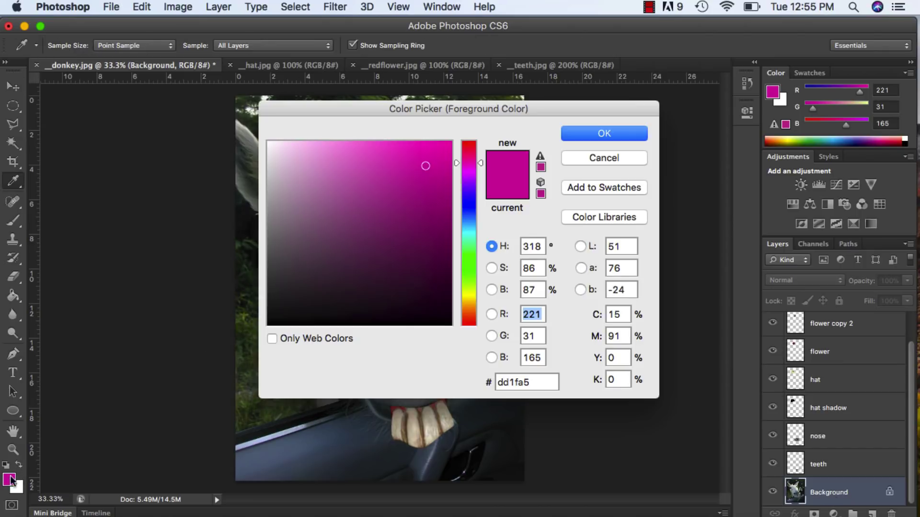
{"action": "left_click_drag", "start_coordinate": [279, 201], "coordinate": [239, 85]}
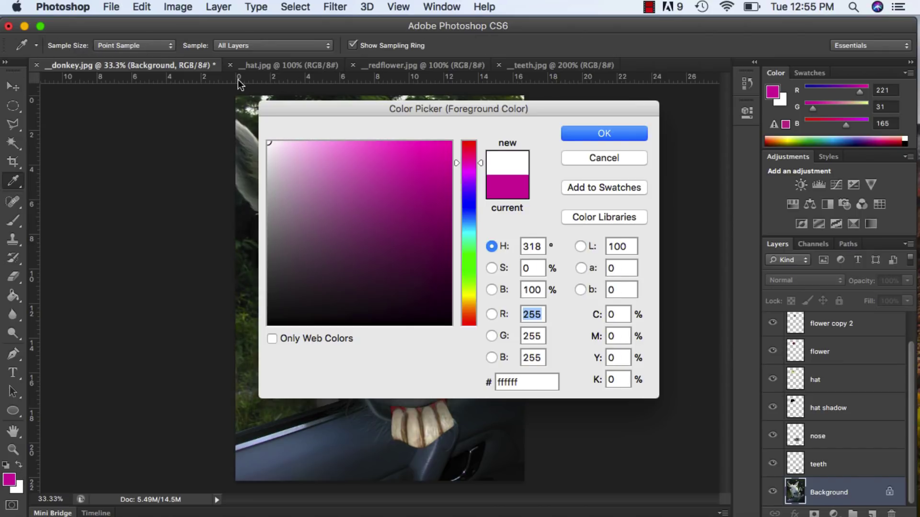
{"action": "left_click", "coordinate": [592, 132]}
{"action": "left_click", "coordinate": [13, 222]}
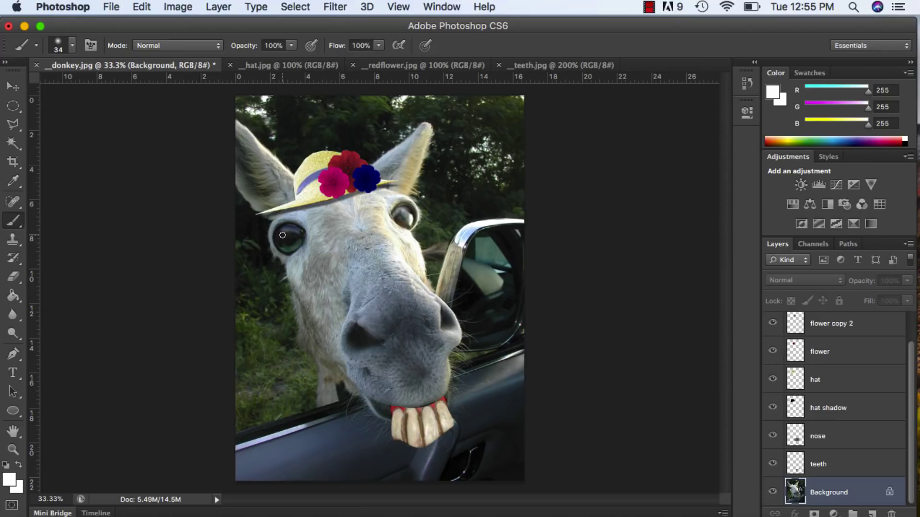
Size the brush to 46 px and lower its opacity to 80%
{"action": "left_click", "coordinate": [73, 46]}
{"action": "left_click", "coordinate": [53, 91]}
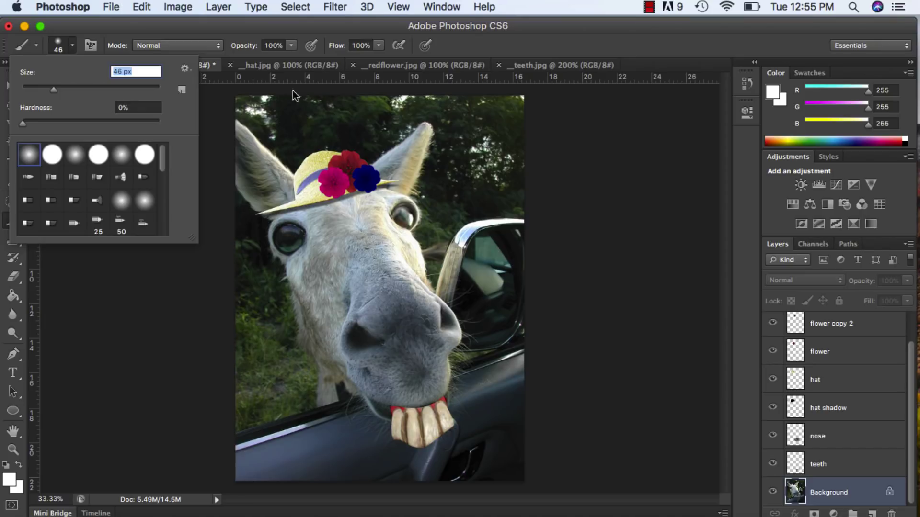
{"action": "left_click", "coordinate": [292, 46]}
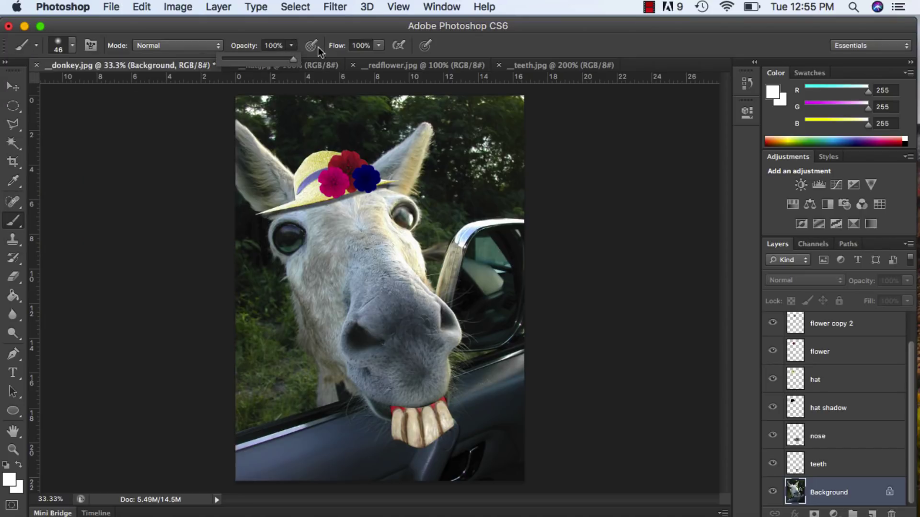
{"action": "left_click", "coordinate": [277, 46]}
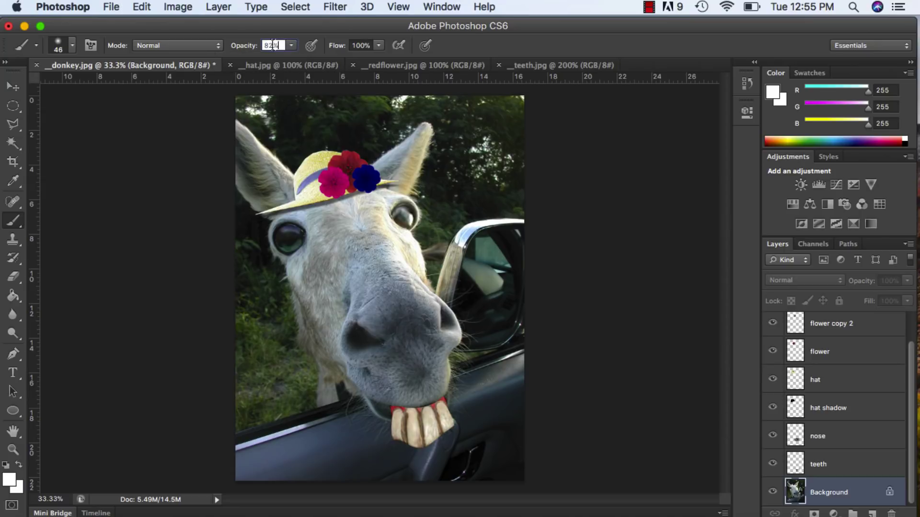
{"action": "type", "text": "80"}
{"action": "key", "text": "Return"}
Select the teeth layer and zoom in close on the donkey's teeth
{"action": "left_click", "coordinate": [842, 464]}
{"action": "left_click", "coordinate": [18, 449]}
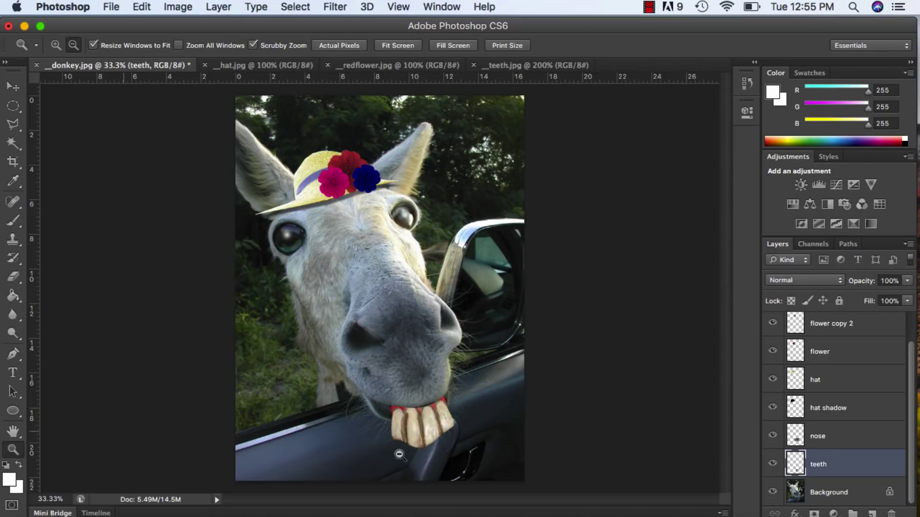
{"action": "left_click", "coordinate": [429, 426], "text": "alt"}
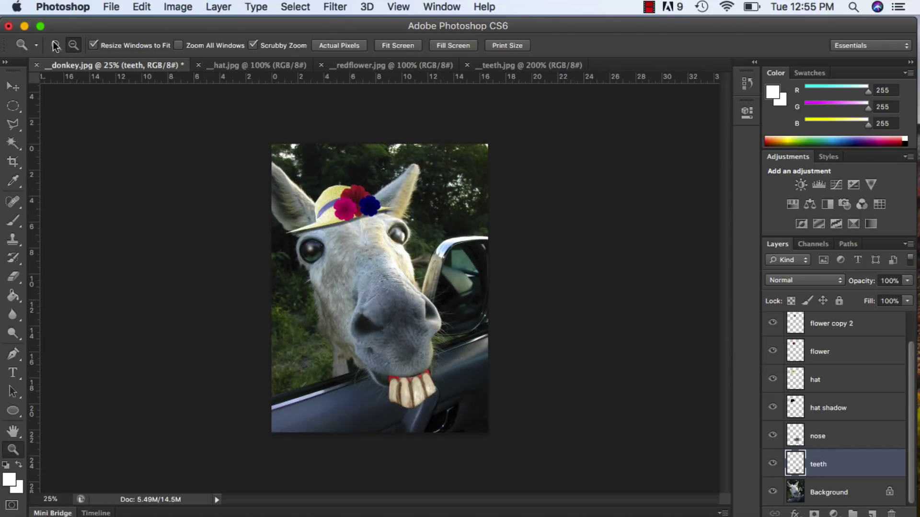
{"action": "left_click", "coordinate": [433, 386]}
{"action": "left_click", "coordinate": [433, 386]}
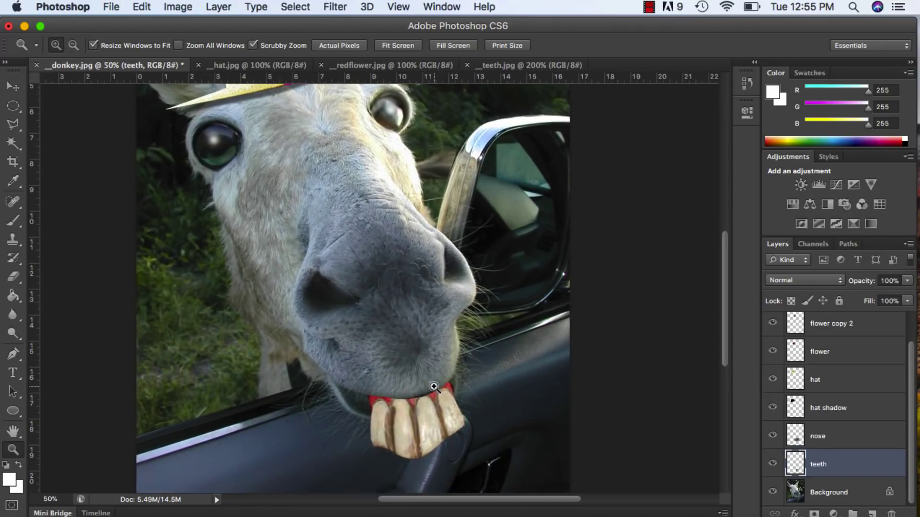
Paint a white brush stroke across the buck teeth
{"action": "scroll", "coordinate": [434, 387], "scroll_direction": "down", "scroll_amount": 5}
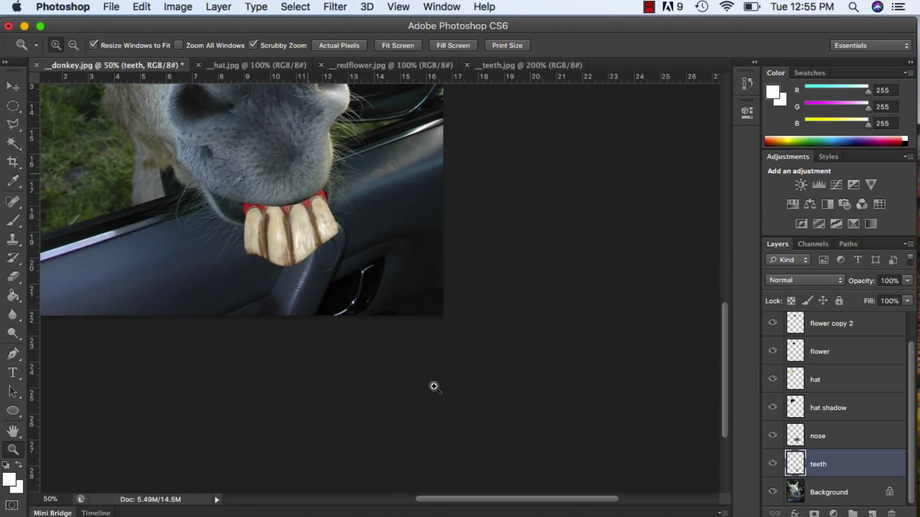
{"action": "left_click", "coordinate": [13, 221]}
{"action": "mouse_move", "coordinate": [257, 246]}
{"action": "left_mouse_down"}
{"action": "mouse_move", "coordinate": [249, 212]}
{"action": "mouse_move", "coordinate": [254, 246]}
{"action": "mouse_move", "coordinate": [267, 214]}
{"action": "mouse_move", "coordinate": [274, 250]}
{"action": "mouse_move", "coordinate": [293, 211]}
{"action": "mouse_move", "coordinate": [297, 243]}
{"action": "mouse_move", "coordinate": [320, 209]}
{"action": "mouse_move", "coordinate": [324, 222]}
{"action": "mouse_move", "coordinate": [352, 225]}
{"action": "left_mouse_up"}
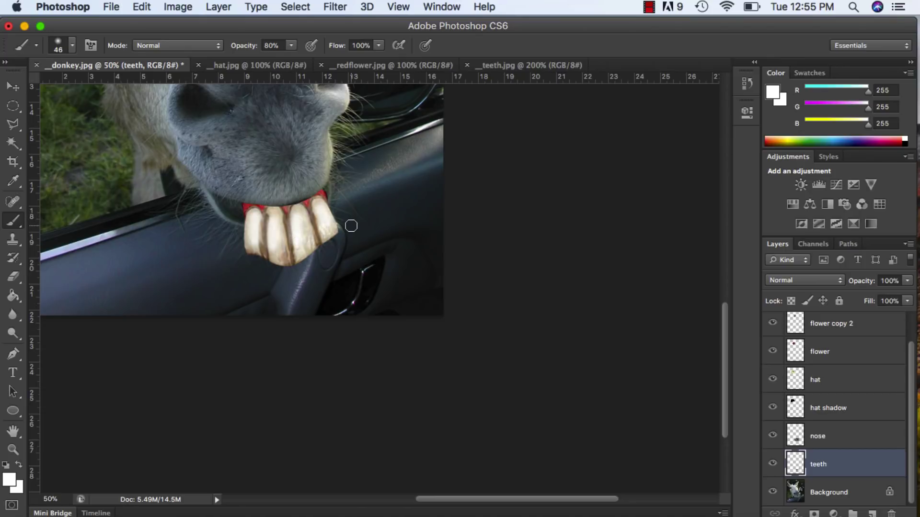
Zoom back out to view the whole donkey portrait
{"action": "scroll", "coordinate": [351, 225], "scroll_direction": "up", "scroll_amount": 6}
{"action": "scroll", "coordinate": [352, 226], "scroll_direction": "left", "scroll_amount": 5}
{"action": "left_click", "coordinate": [13, 449]}
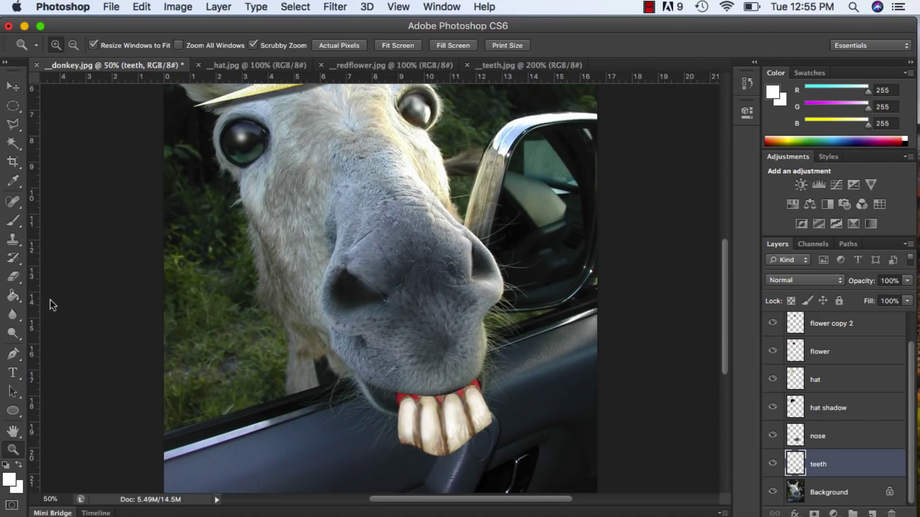
{"action": "left_click", "coordinate": [73, 45]}
{"action": "left_click", "coordinate": [355, 186]}
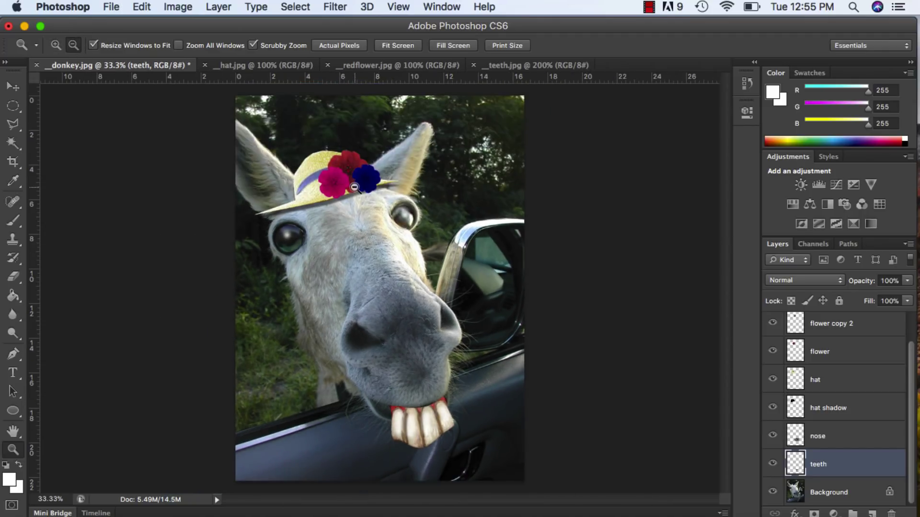